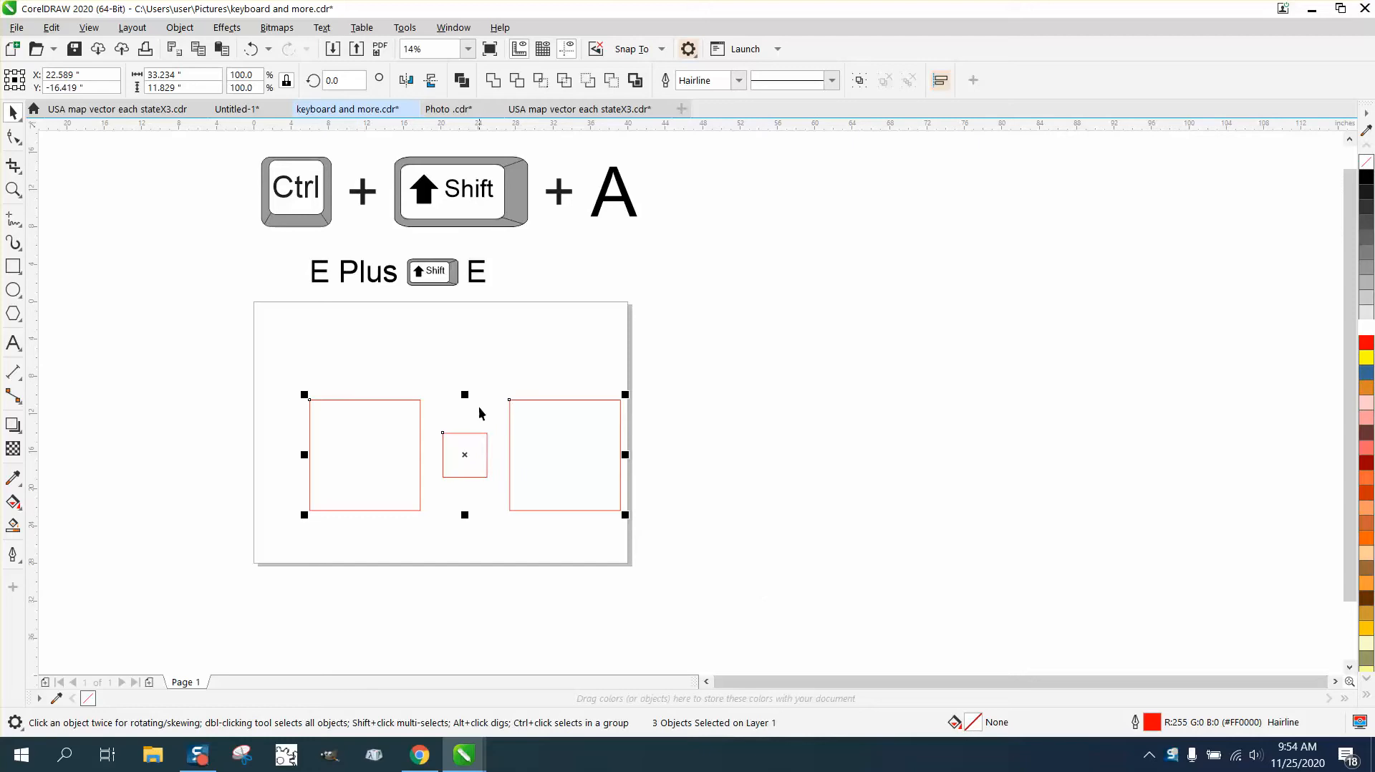
# Step: Move the small middle square slightly up and the right square to about X 35.7 in, Y -19.0 in, breaking their alignment
pyautogui.click(479, 454)
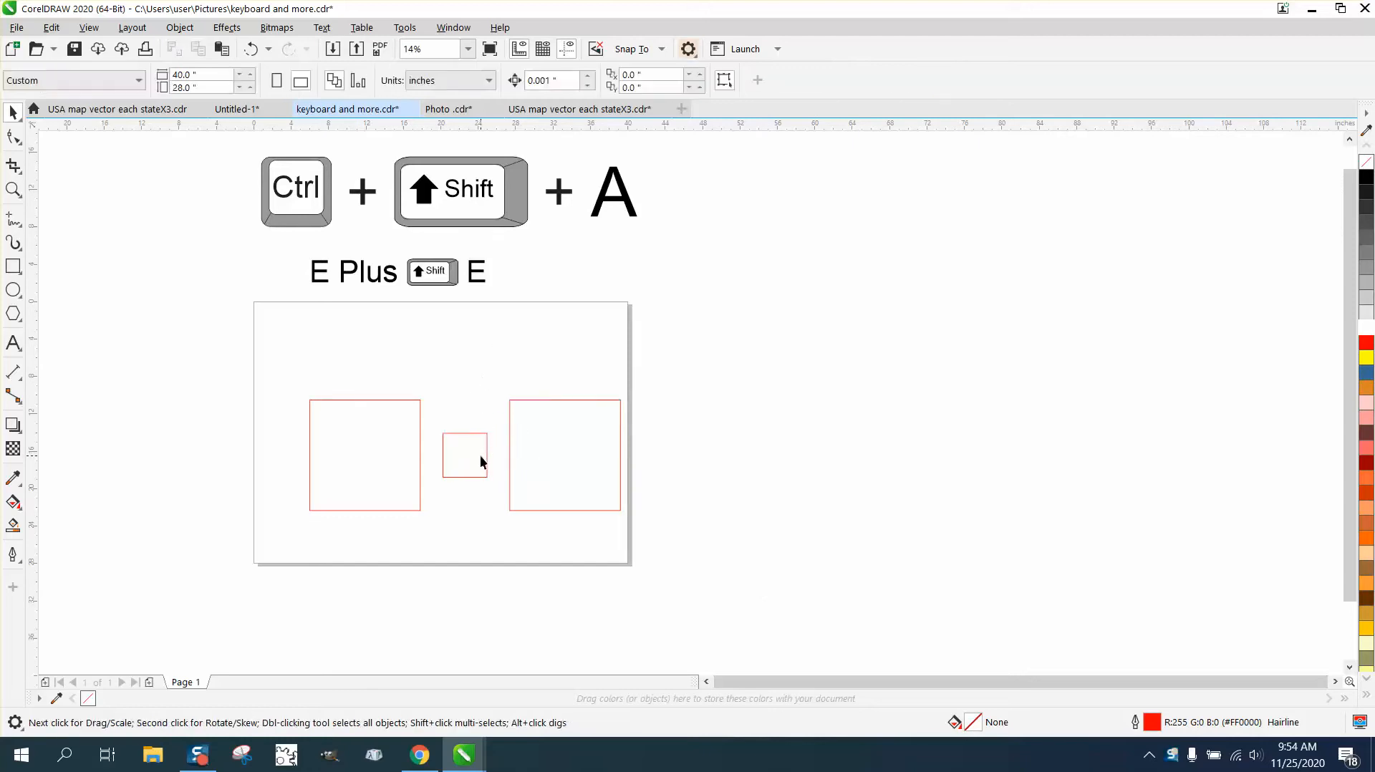
pyautogui.moveTo(480, 454); pyautogui.dragTo(544, 454)
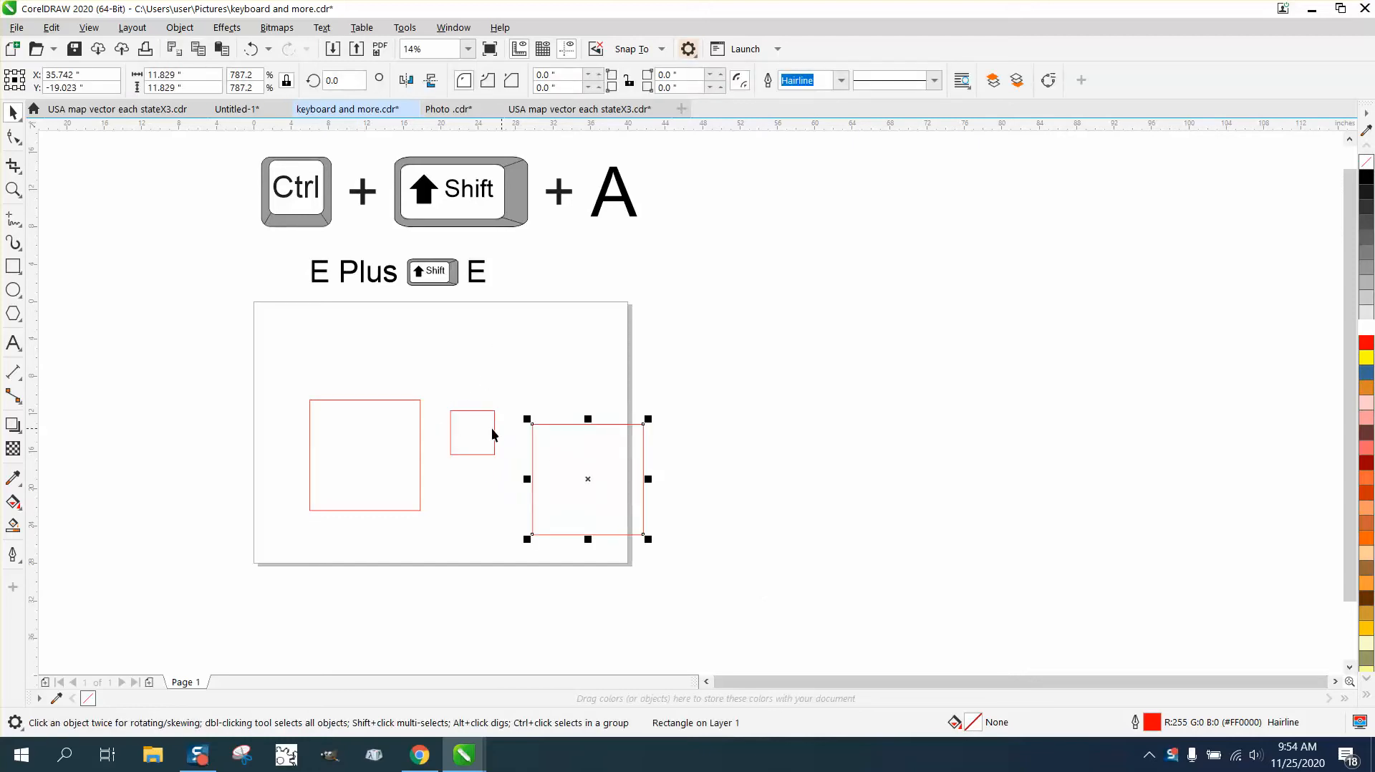
pyautogui.click(587, 339)
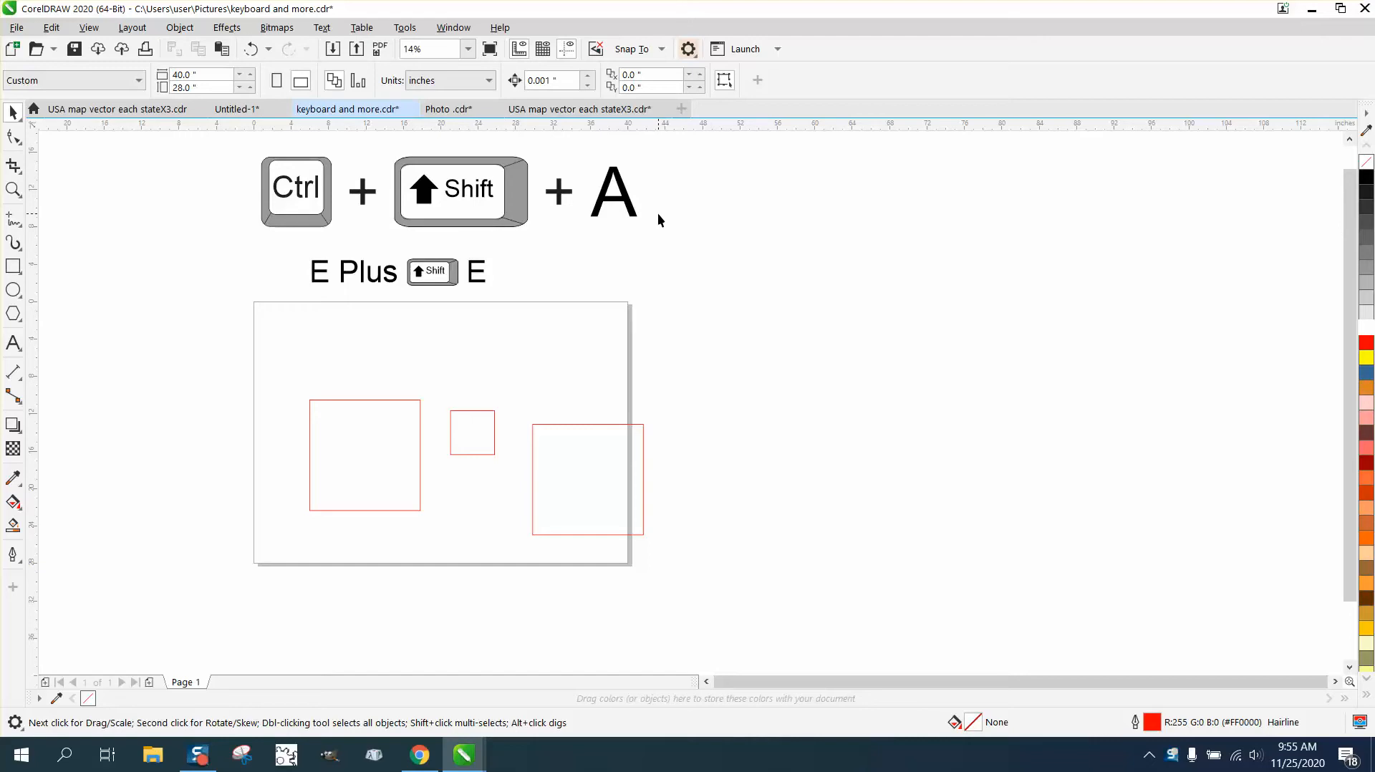
# Step: Open Align and Distribute for the three red squares, try aligning their right edges and undo that alignment
pyautogui.hotkey('ctrl', 'shift', 'a')
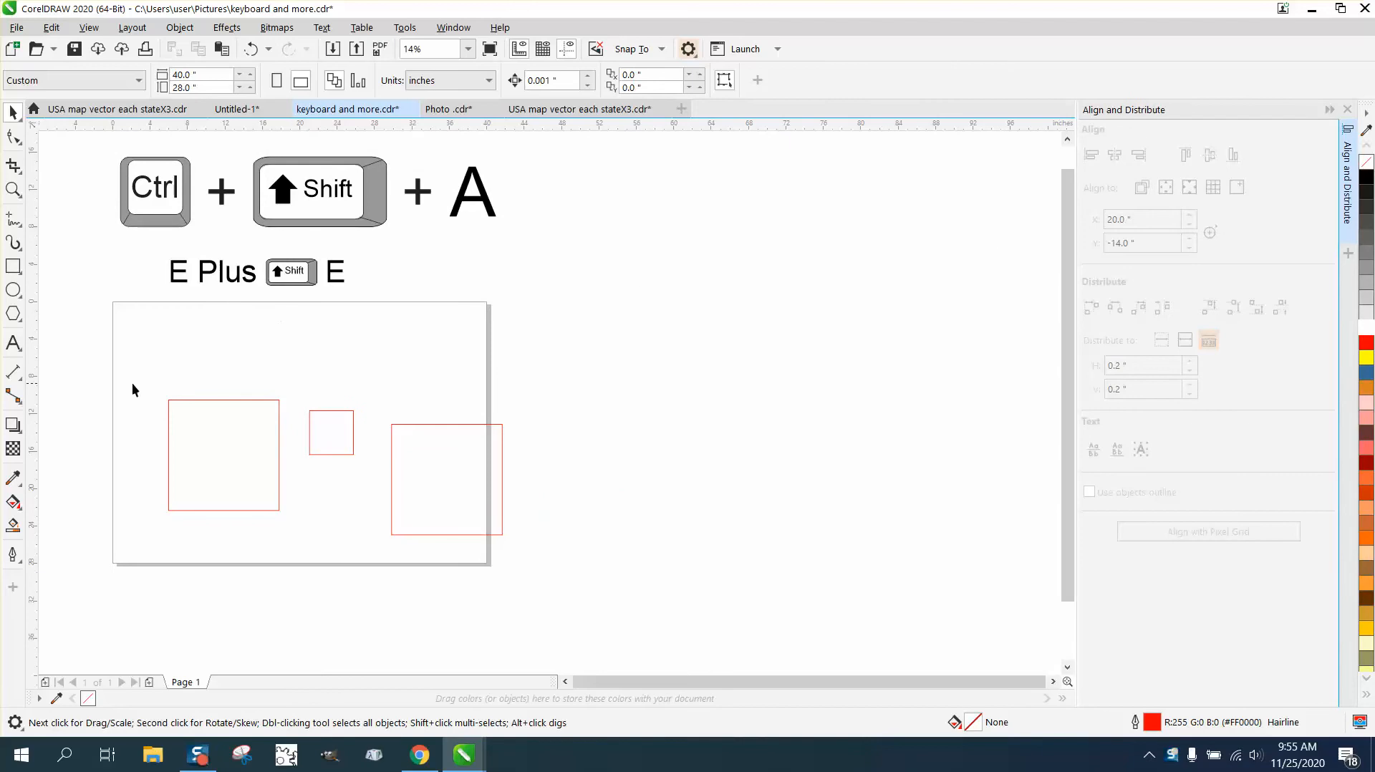
pyautogui.moveTo(113, 354); pyautogui.dragTo(712, 600)
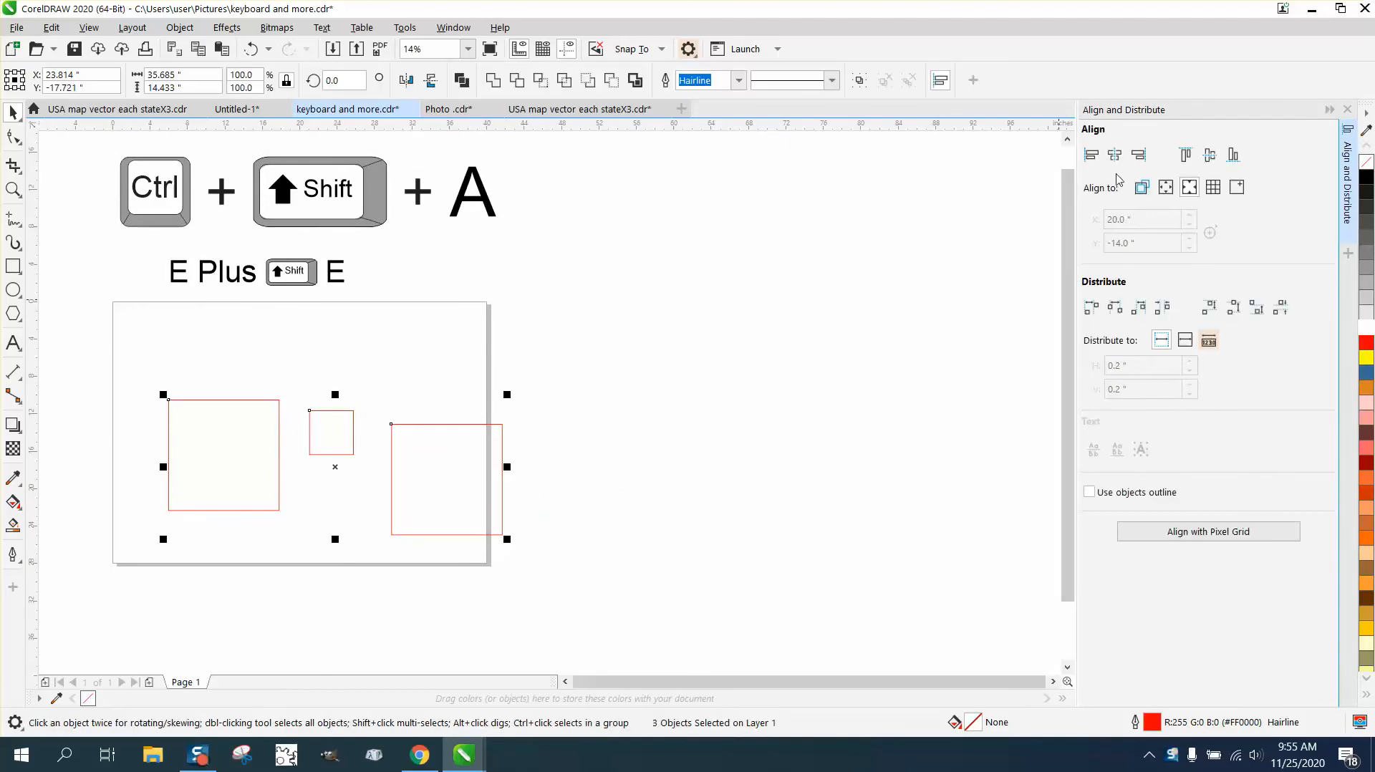
pyautogui.click(1140, 156)
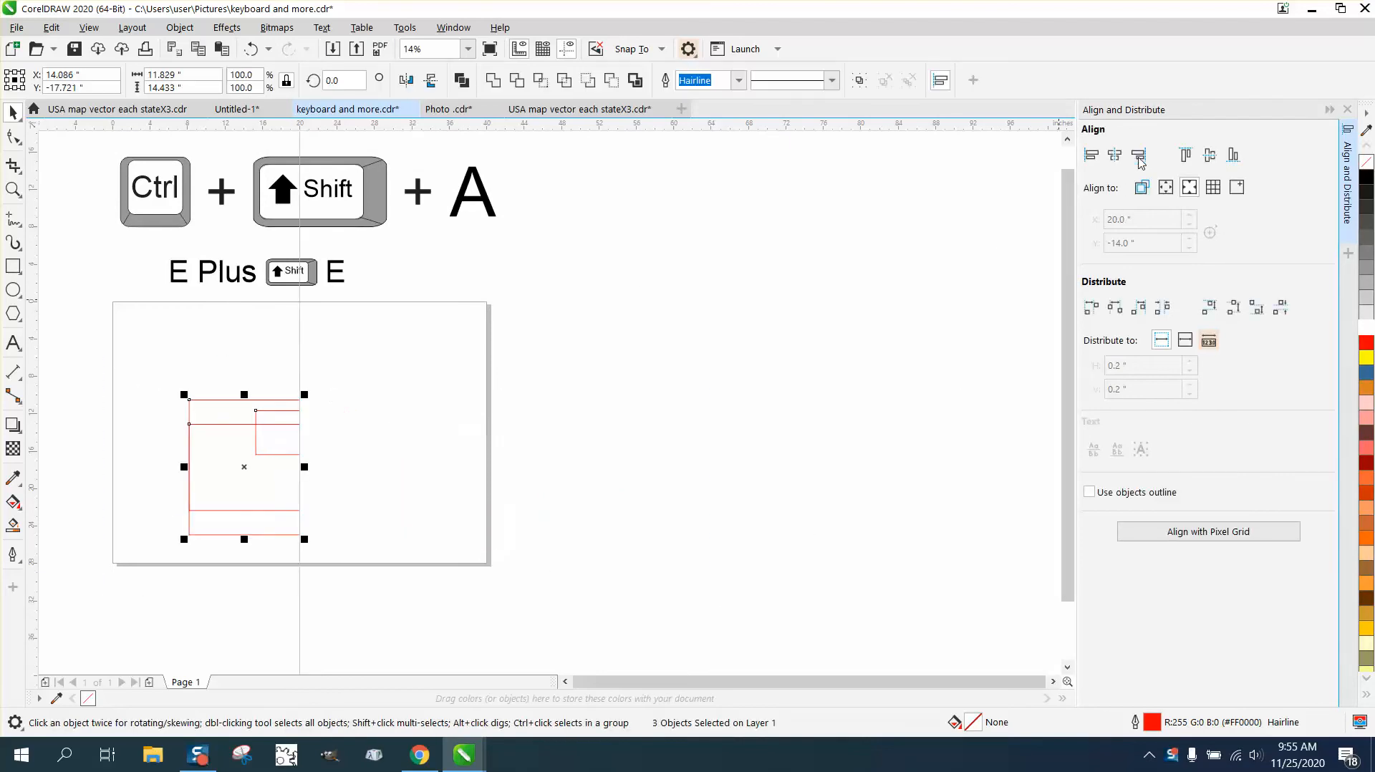
pyautogui.click(251, 49)
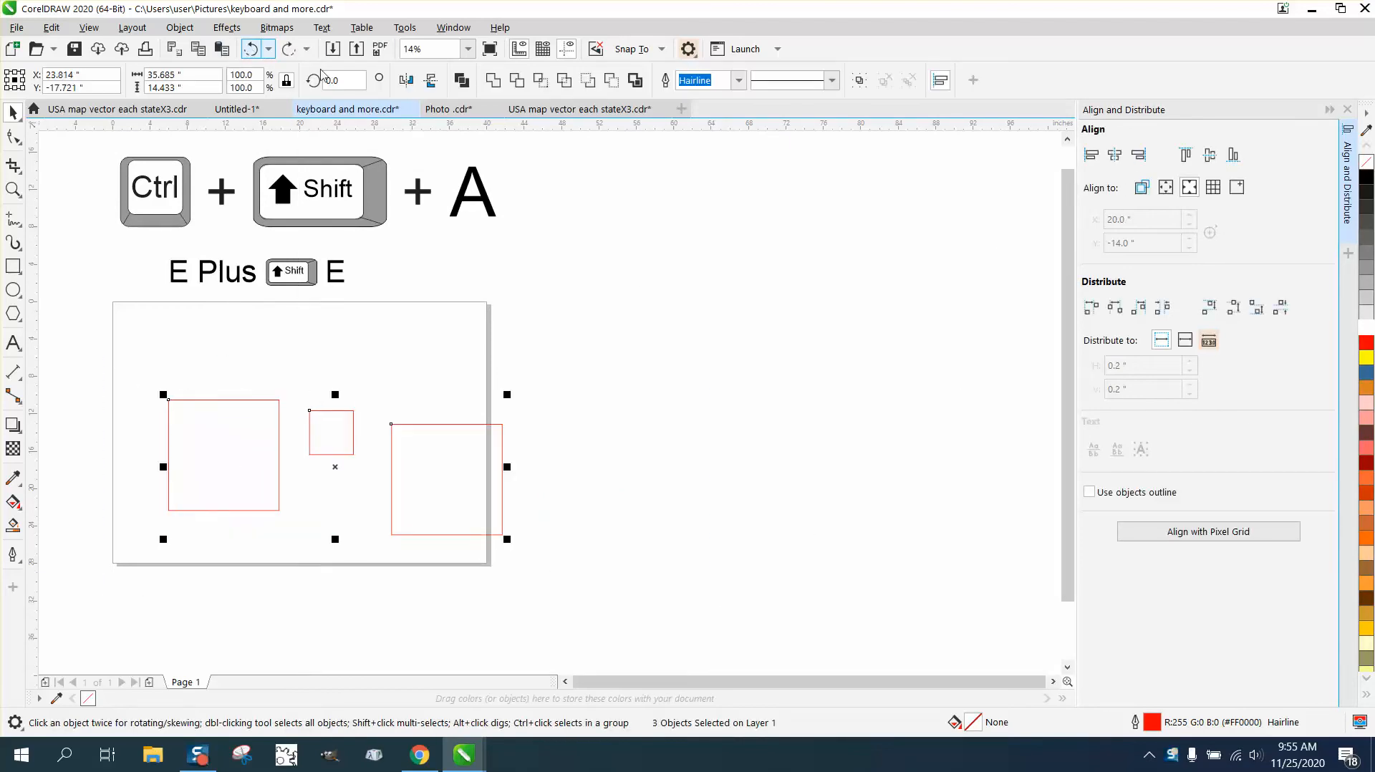
# Step: Distribute the three selected squares evenly by their horizontal centers and by their top edges
pyautogui.click(1115, 308)
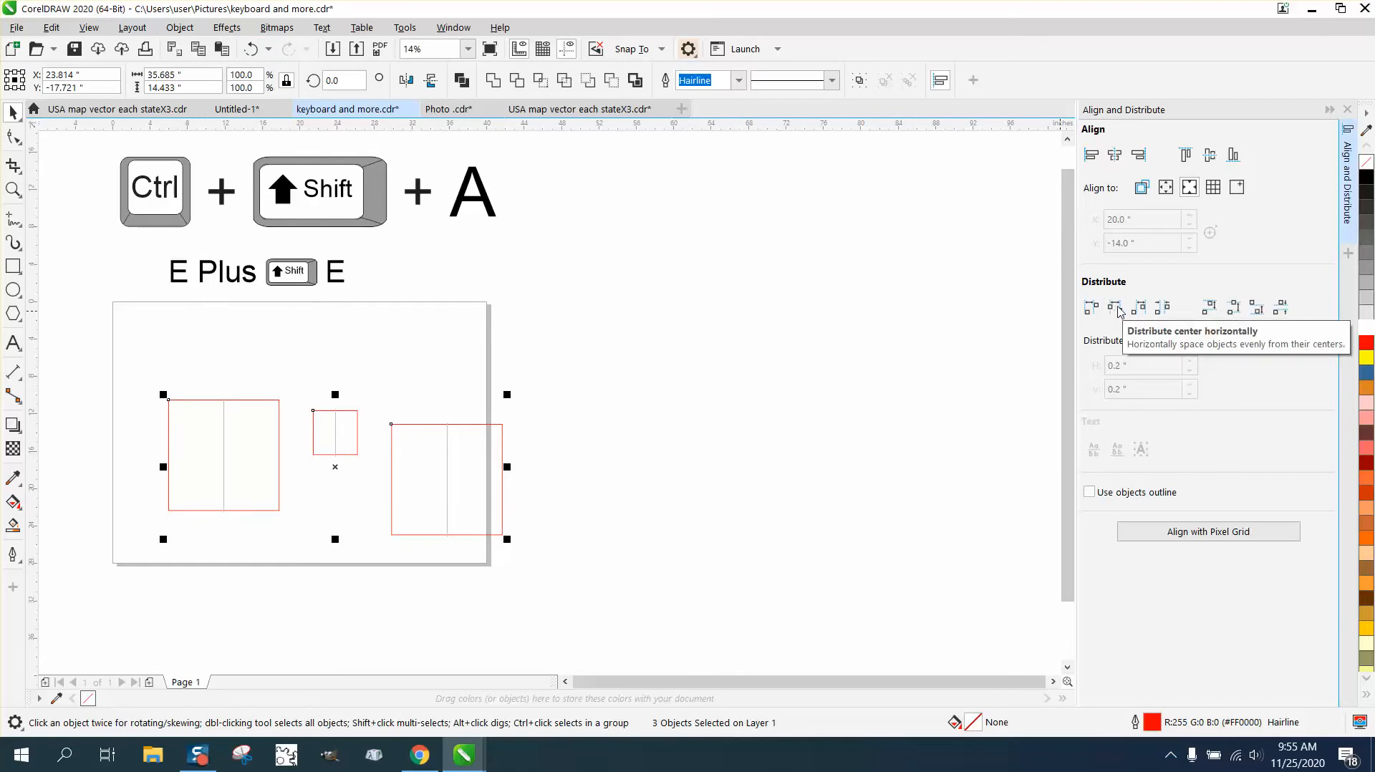
pyautogui.click(1211, 309)
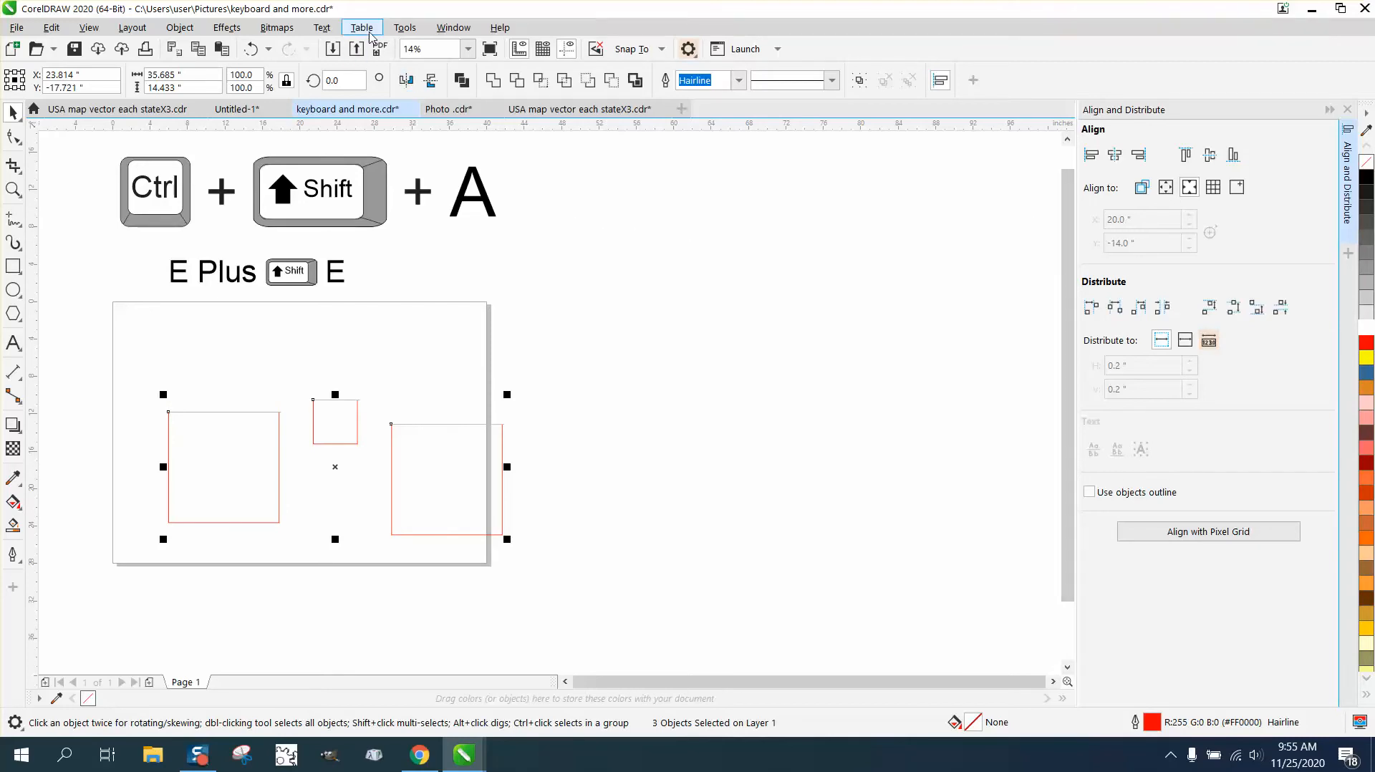
# Step: Open the command customization options and list the commands of the Object category
pyautogui.click(405, 27)
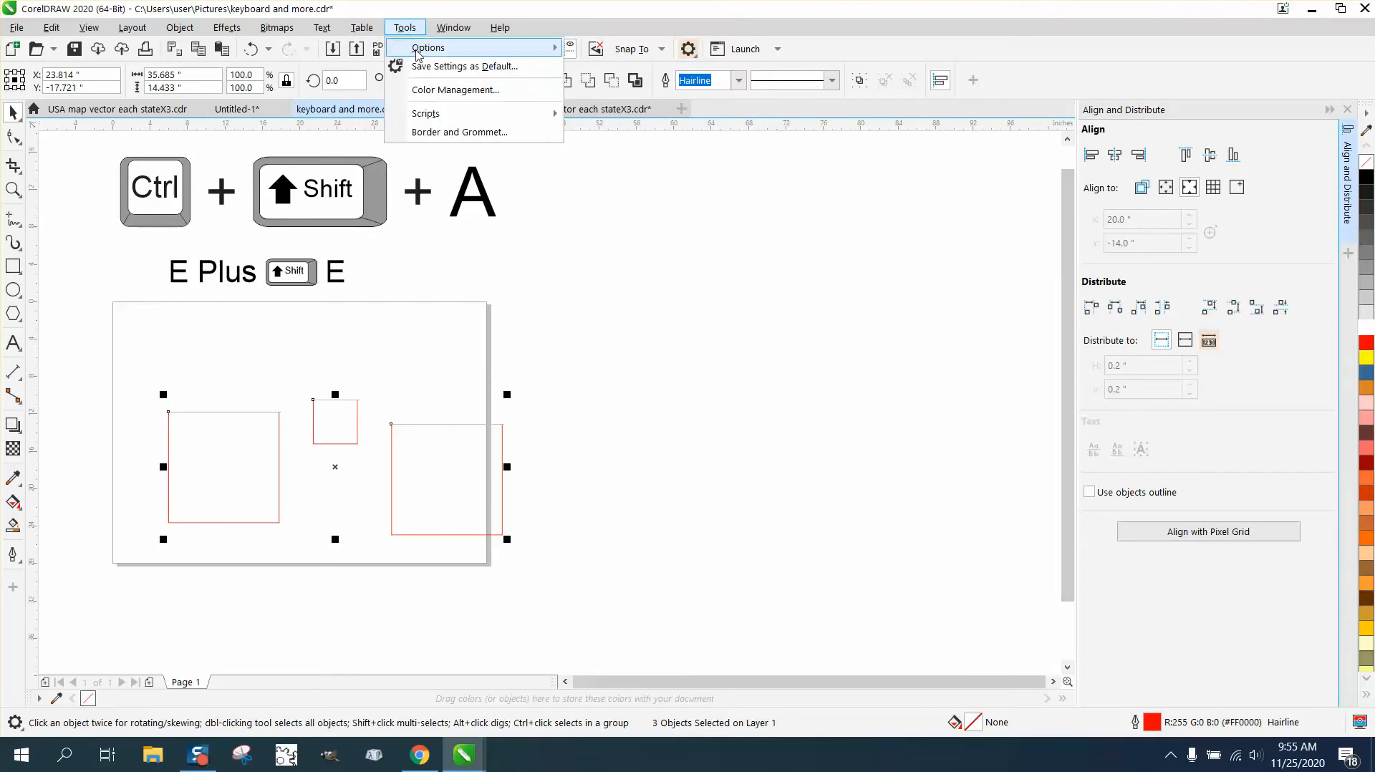
pyautogui.moveTo(430, 47)
pyautogui.click(589, 69)
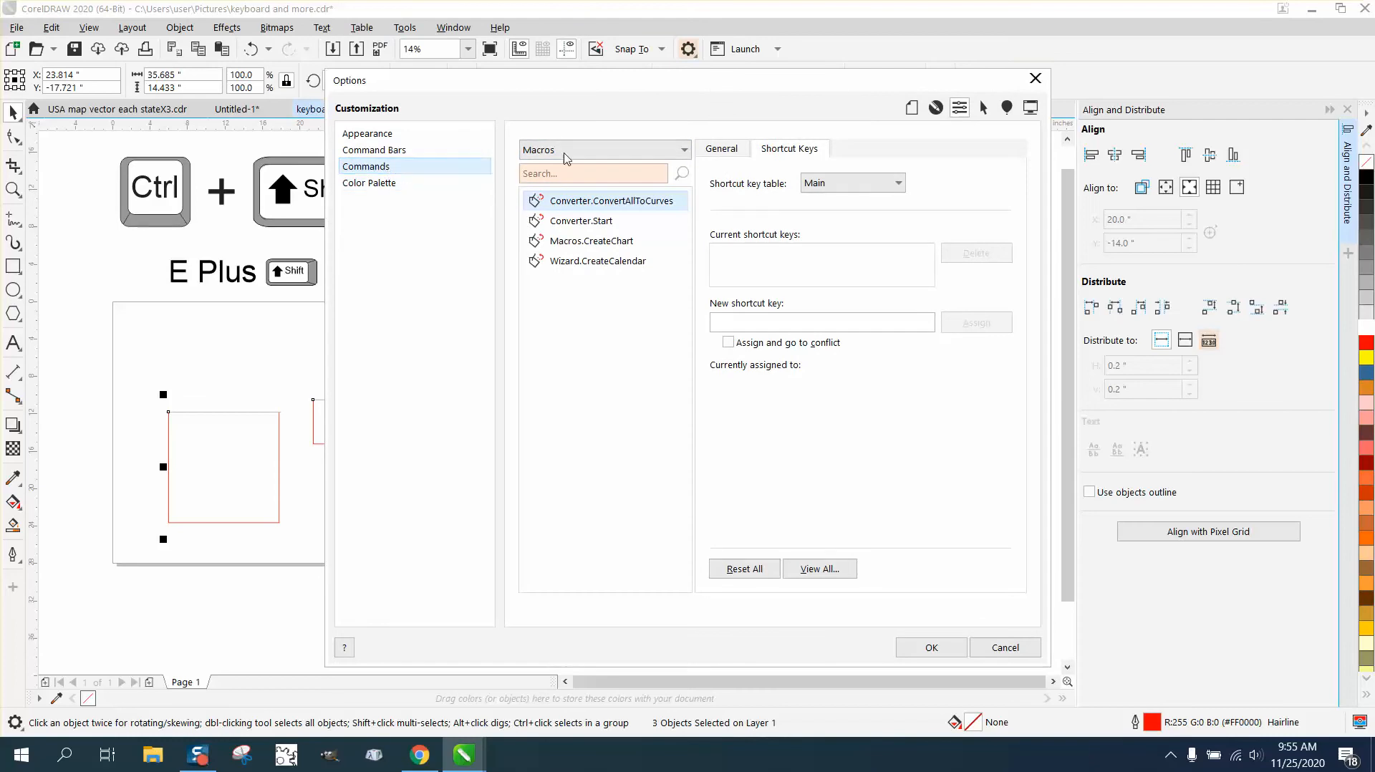
pyautogui.click(684, 150)
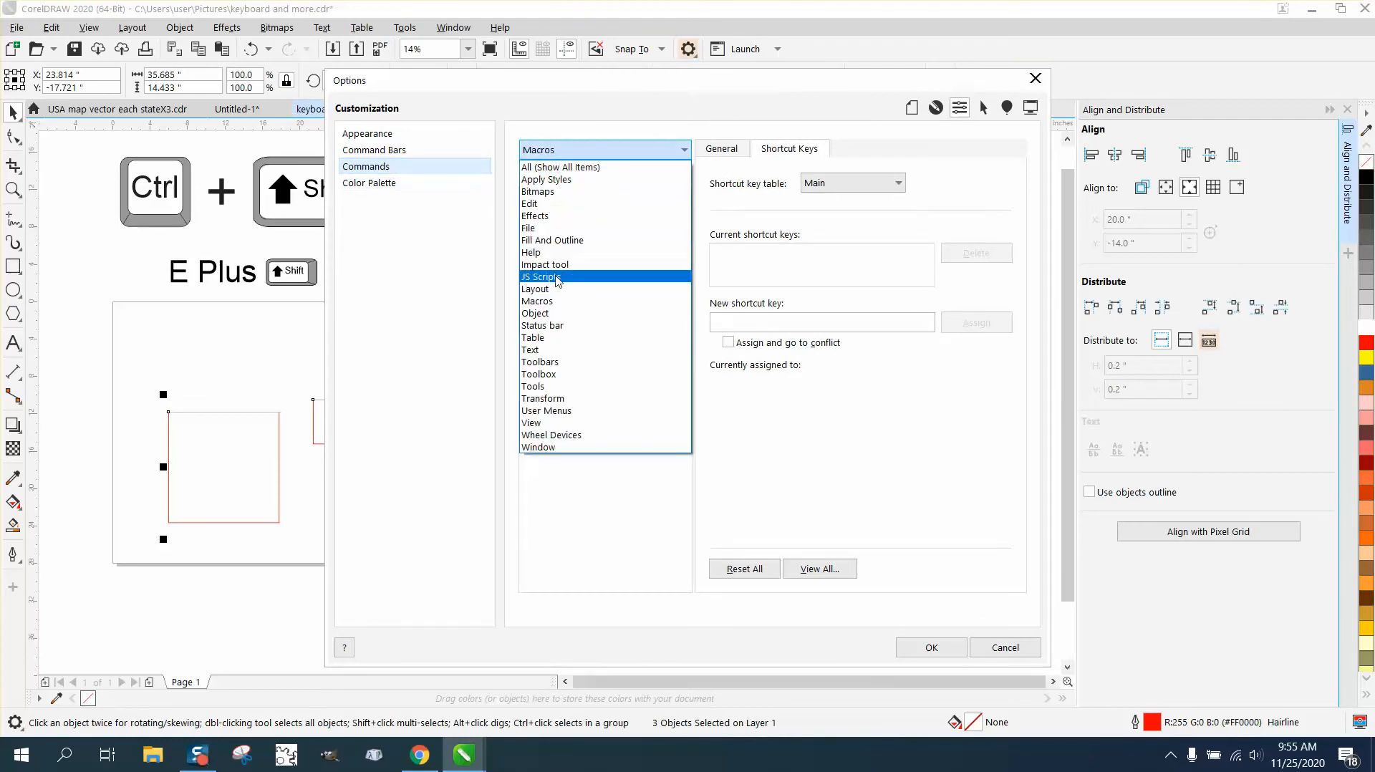
pyautogui.click(546, 312)
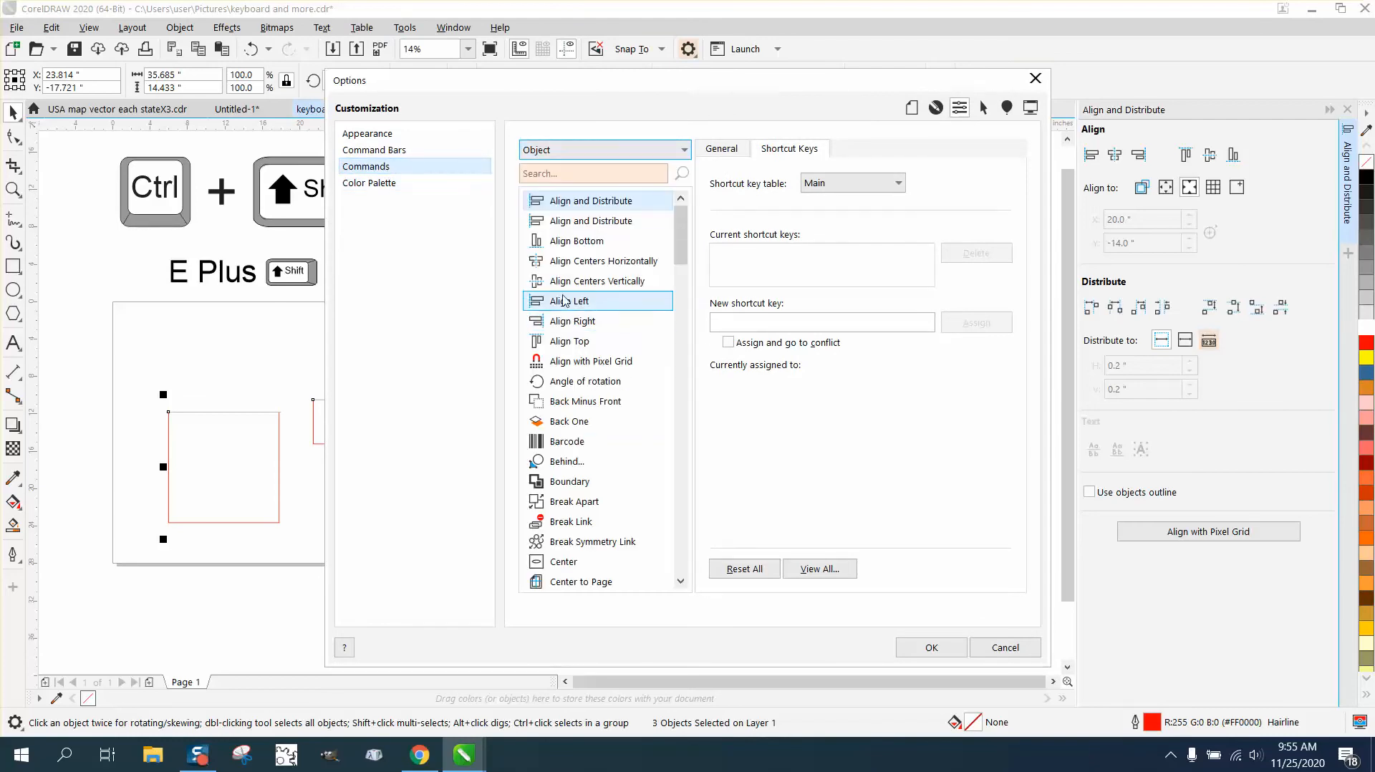
# Step: Check the shortcut keys of Align Centers Vertically, Align Centers Horizontally, Align Bottom and Align and Distribute
pyautogui.click(582, 283)
pyautogui.click(587, 262)
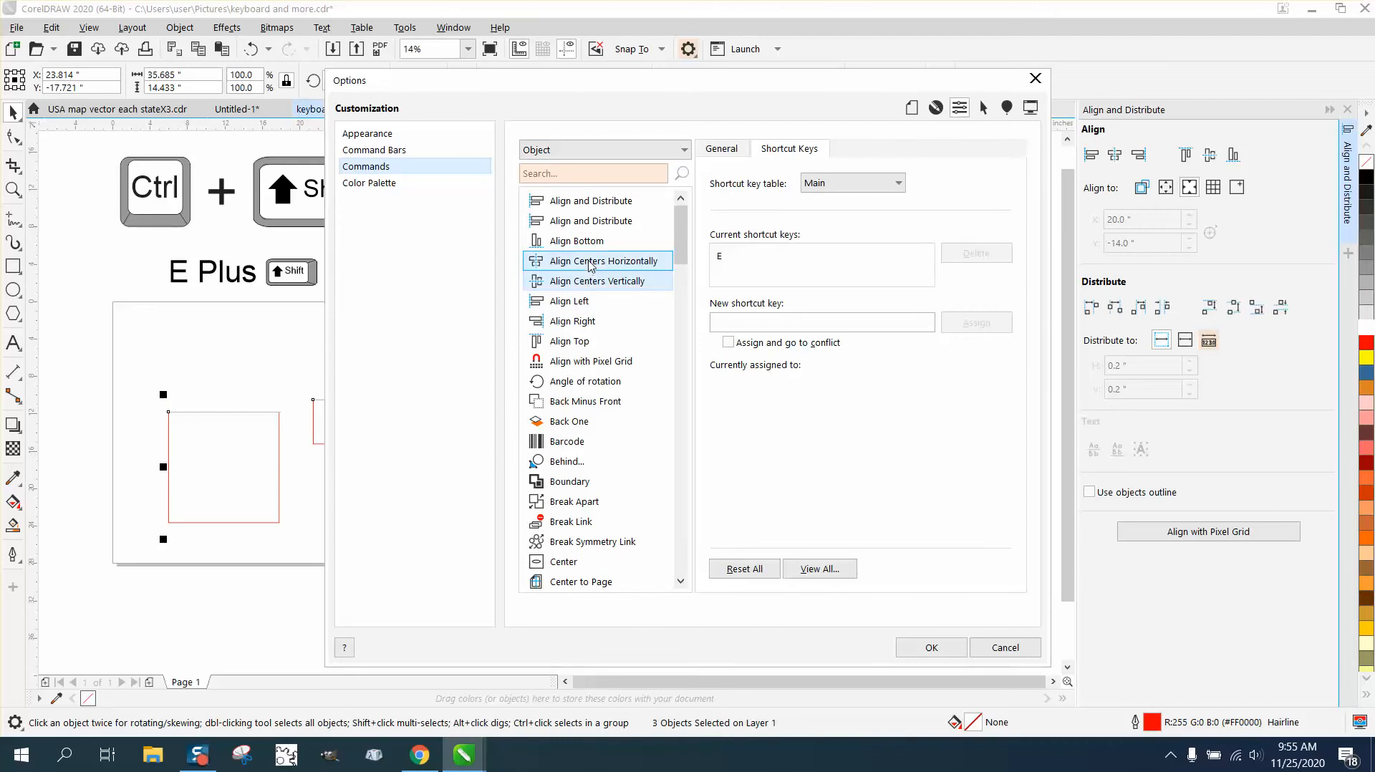
pyautogui.click(591, 244)
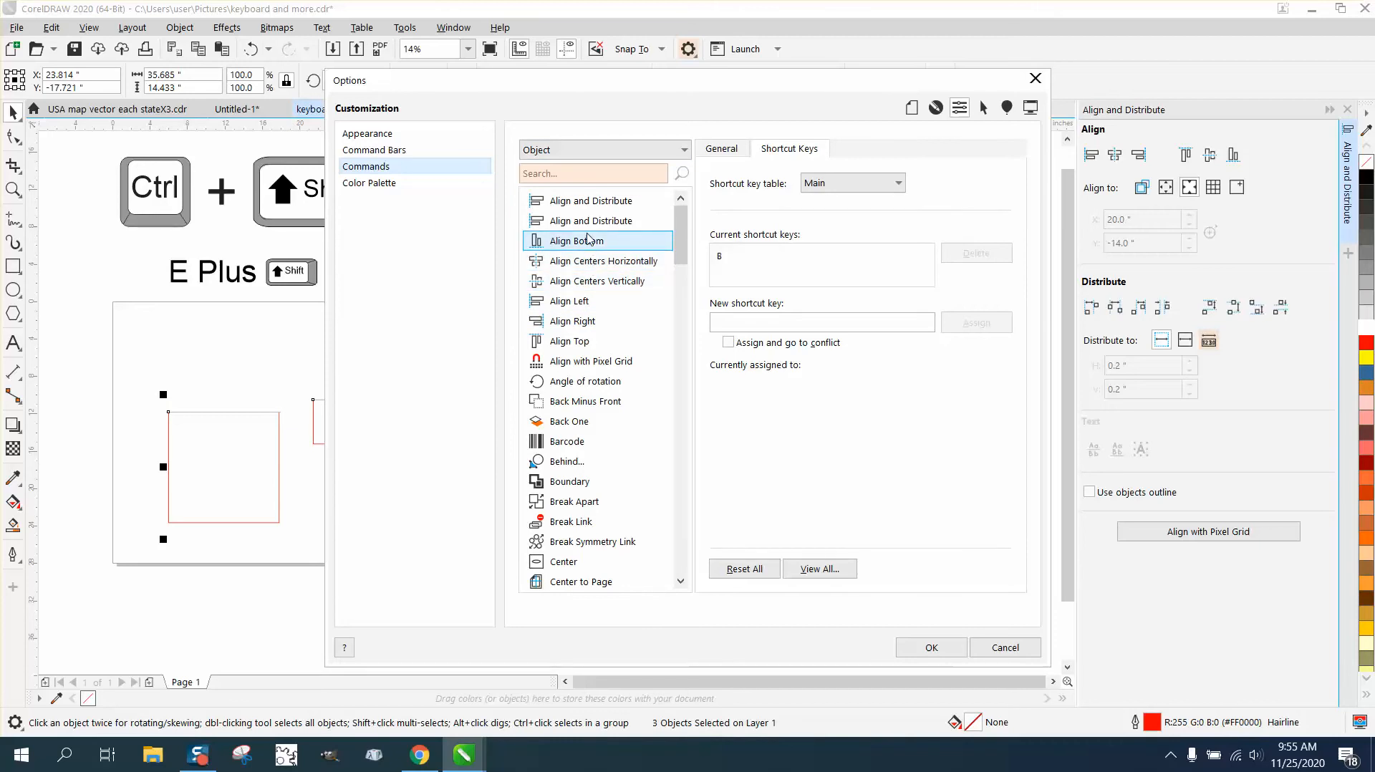
pyautogui.click(589, 222)
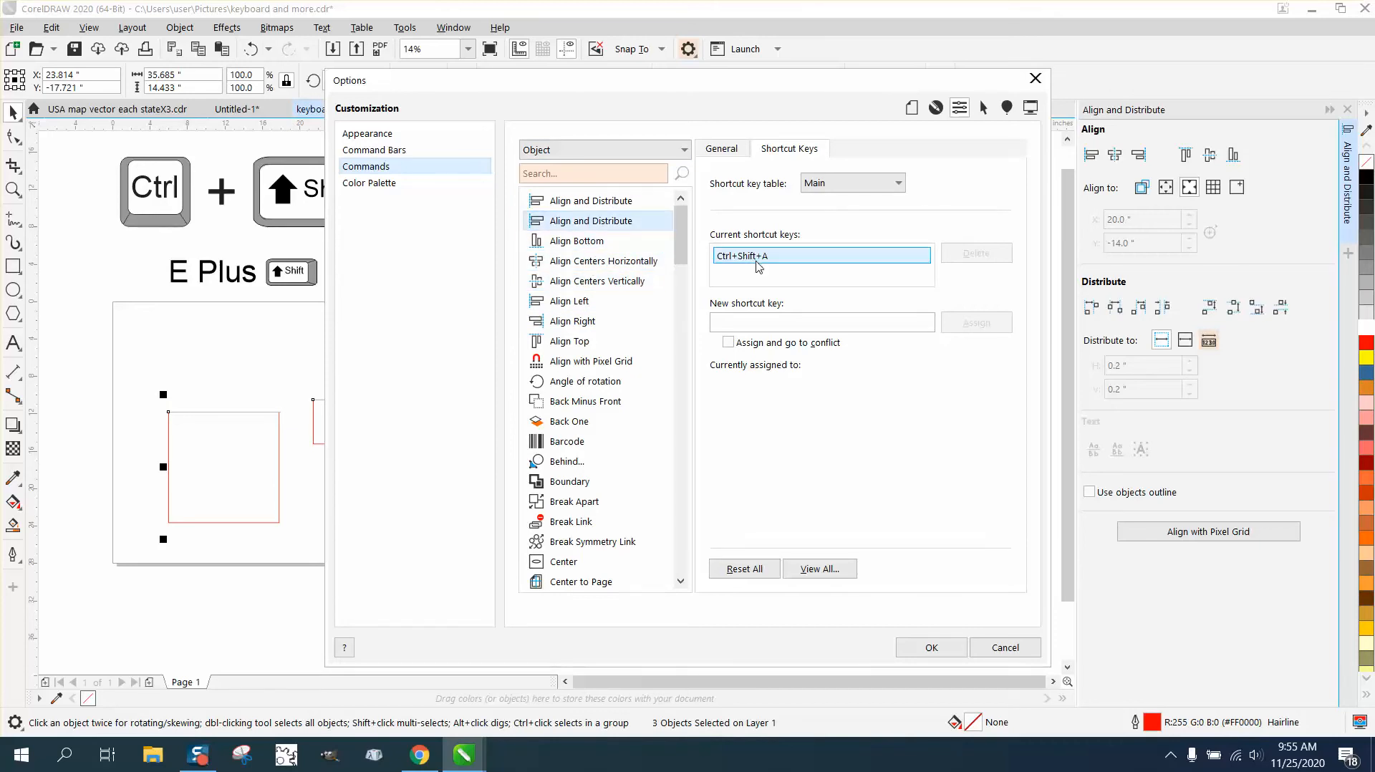
pyautogui.scroll(-1, 677, 246)
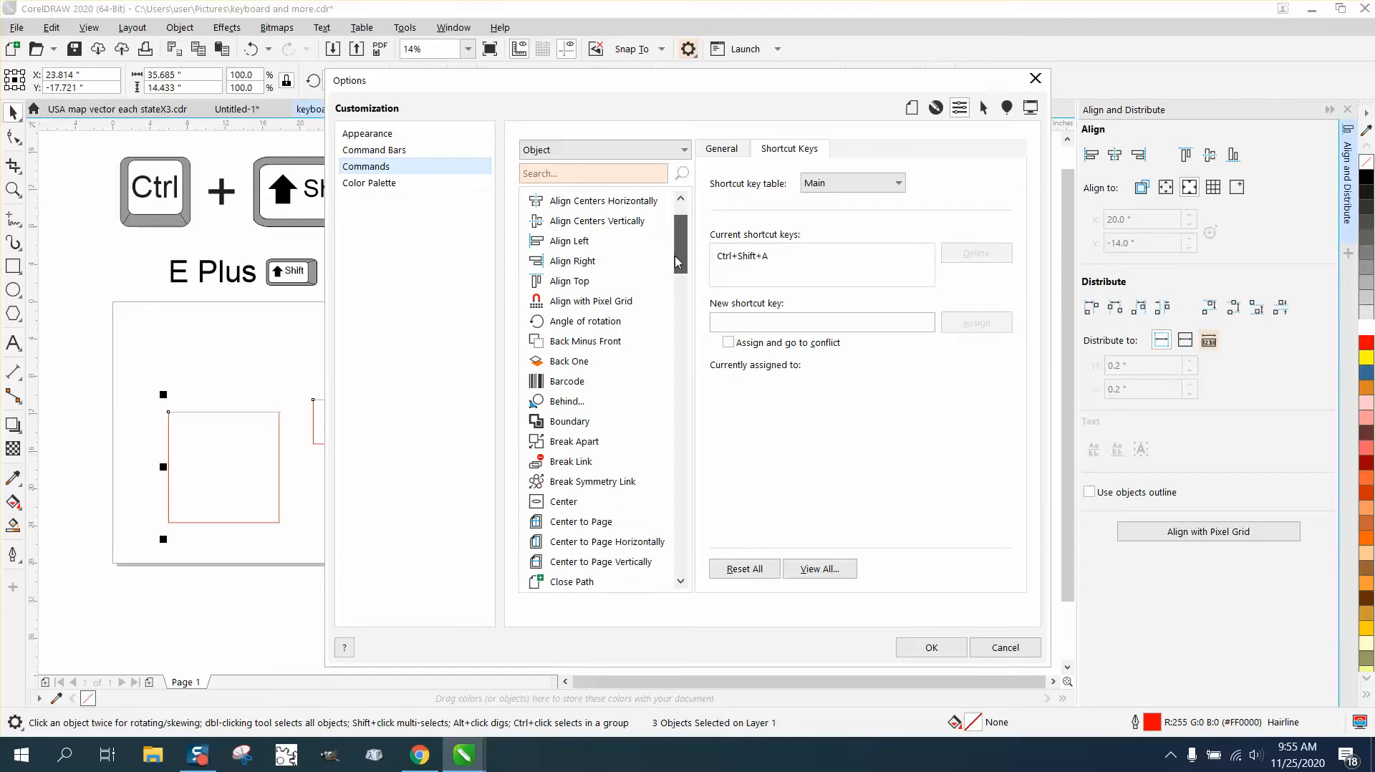
pyautogui.scroll(1, 678, 246)
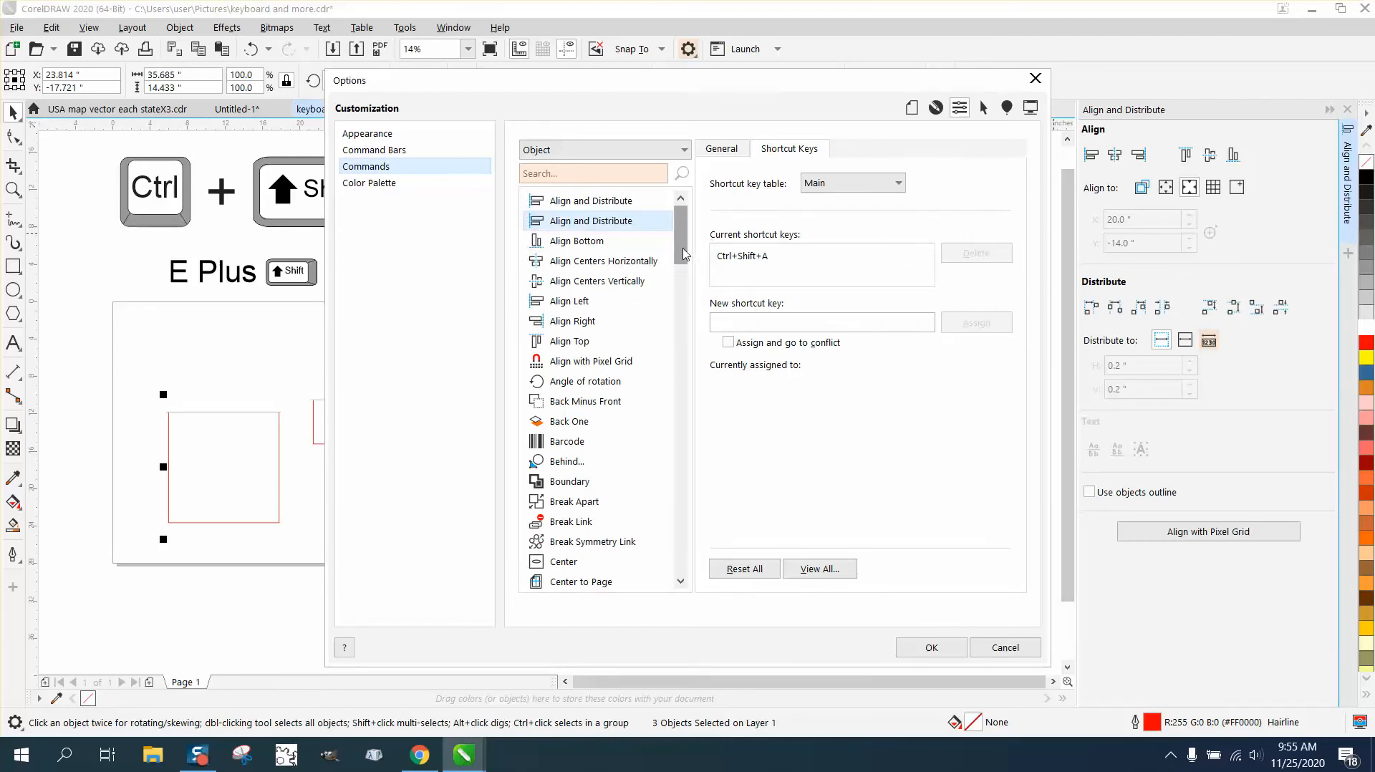
# Step: Check the shortcut keys assigned to the Distribute Centers Vertically and Distribute Centers Horizontally commands
pyautogui.moveTo(681, 251); pyautogui.dragTo(682, 349)
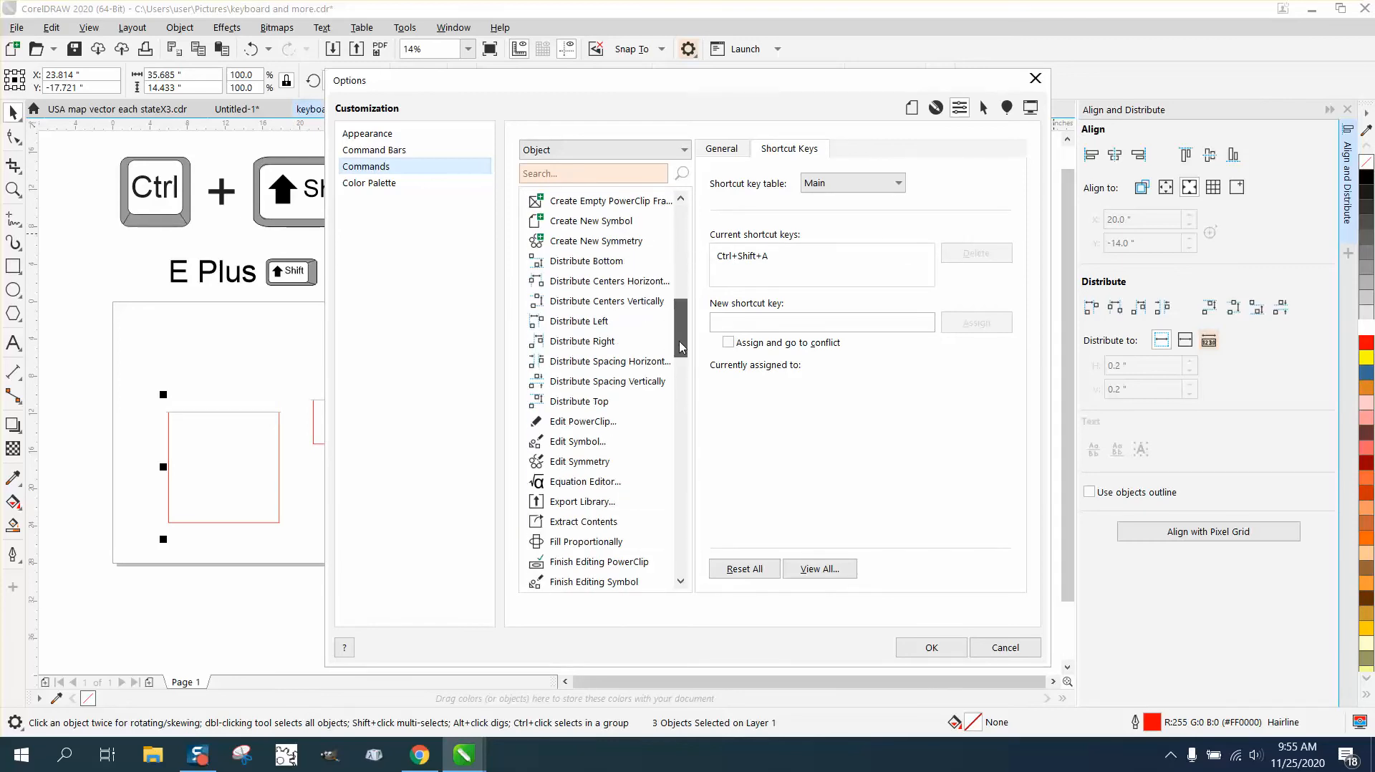
pyautogui.click(632, 304)
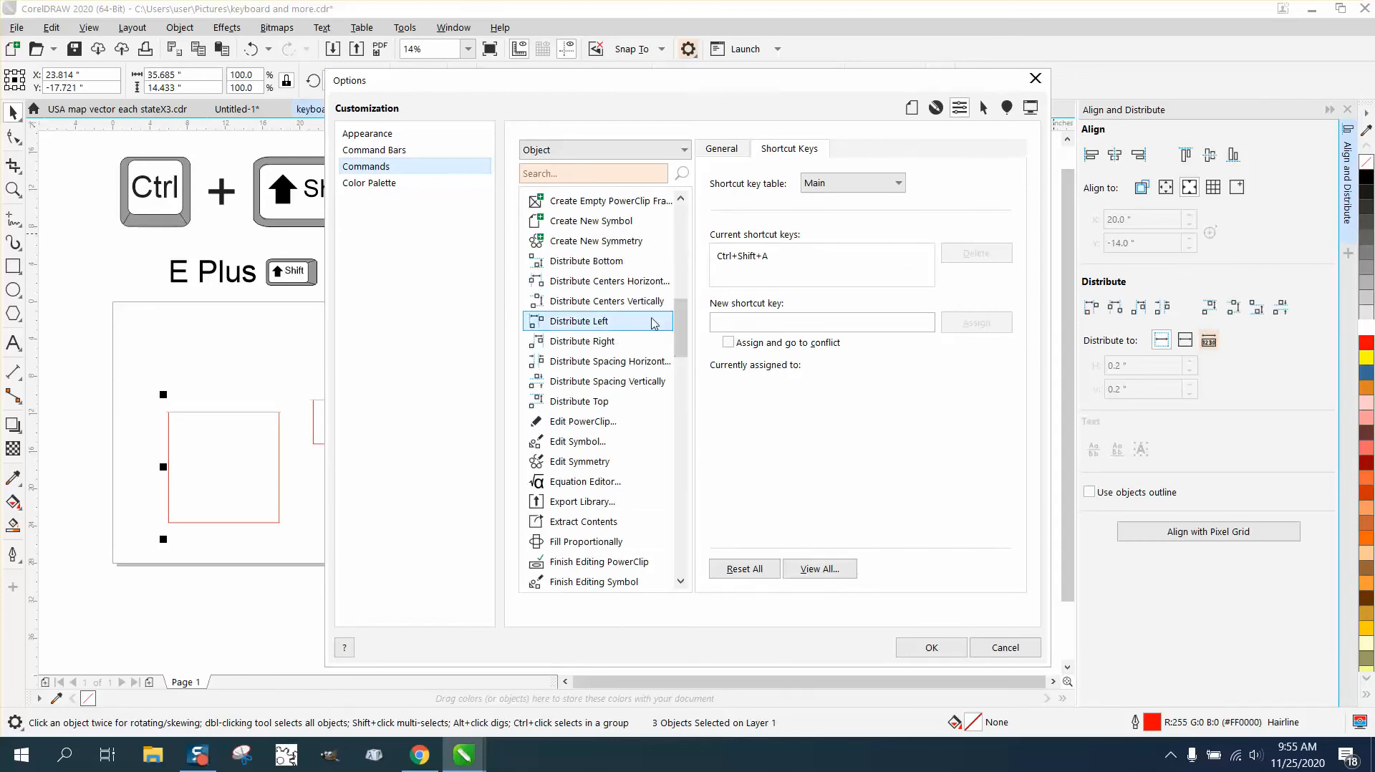
pyautogui.click(631, 283)
pyautogui.click(743, 266)
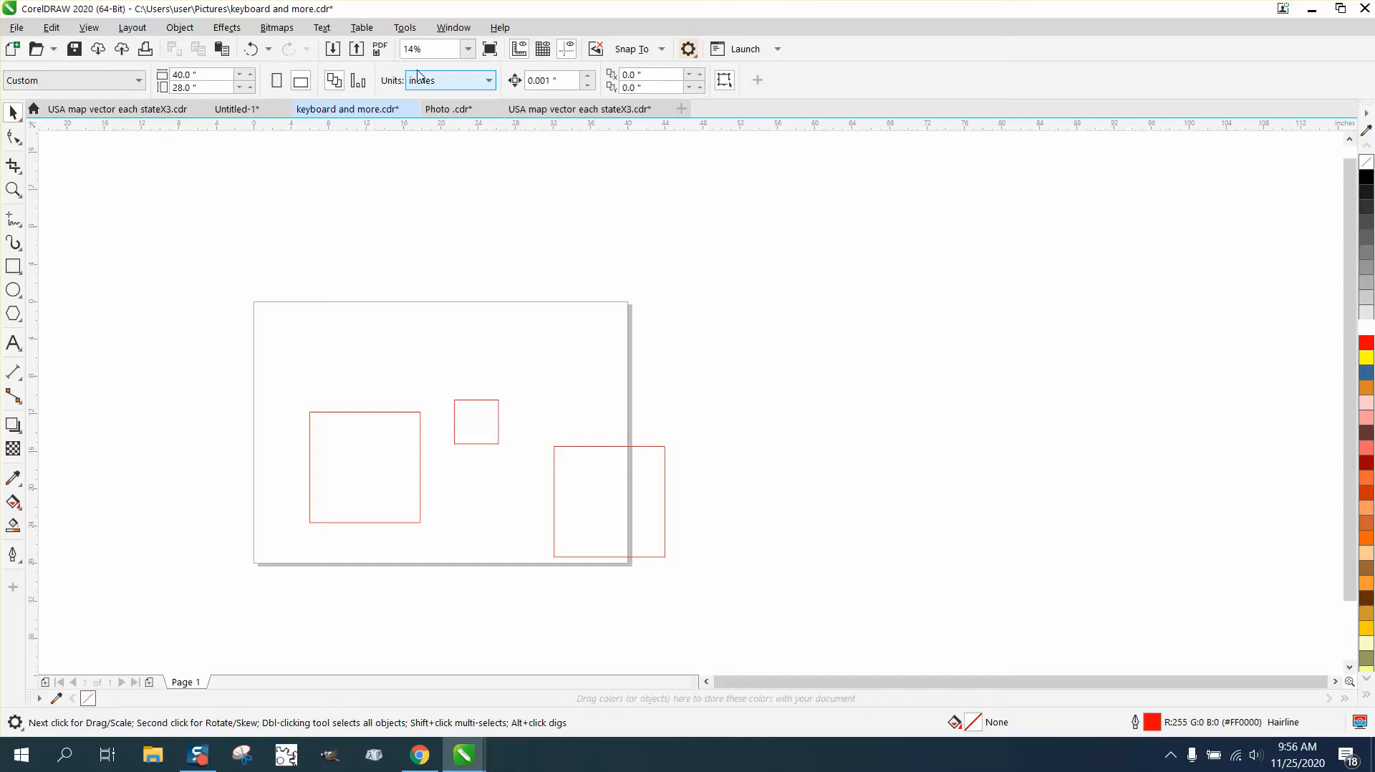
# Step: Start recording a macro named CENTER, saved in GlobalMacros
pyautogui.click(404, 28)
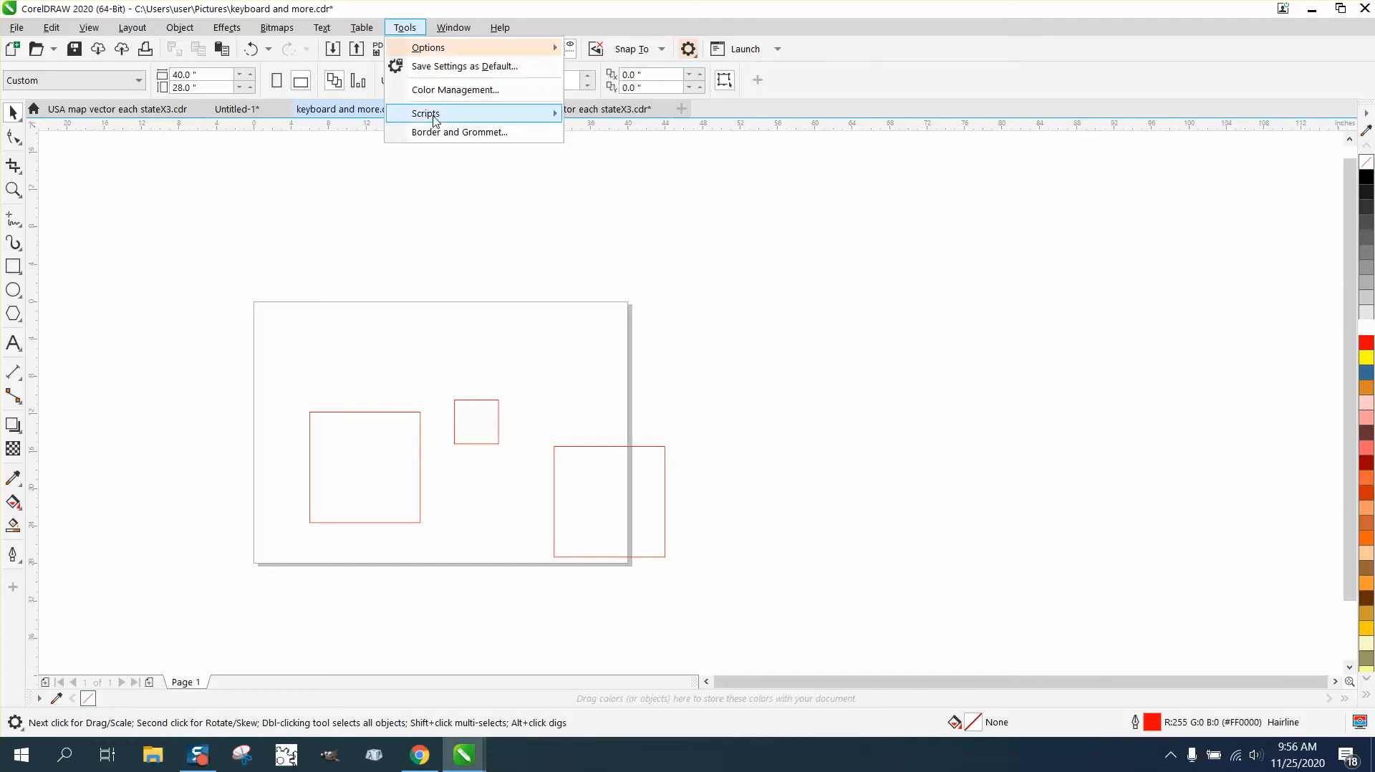
pyautogui.moveTo(434, 114)
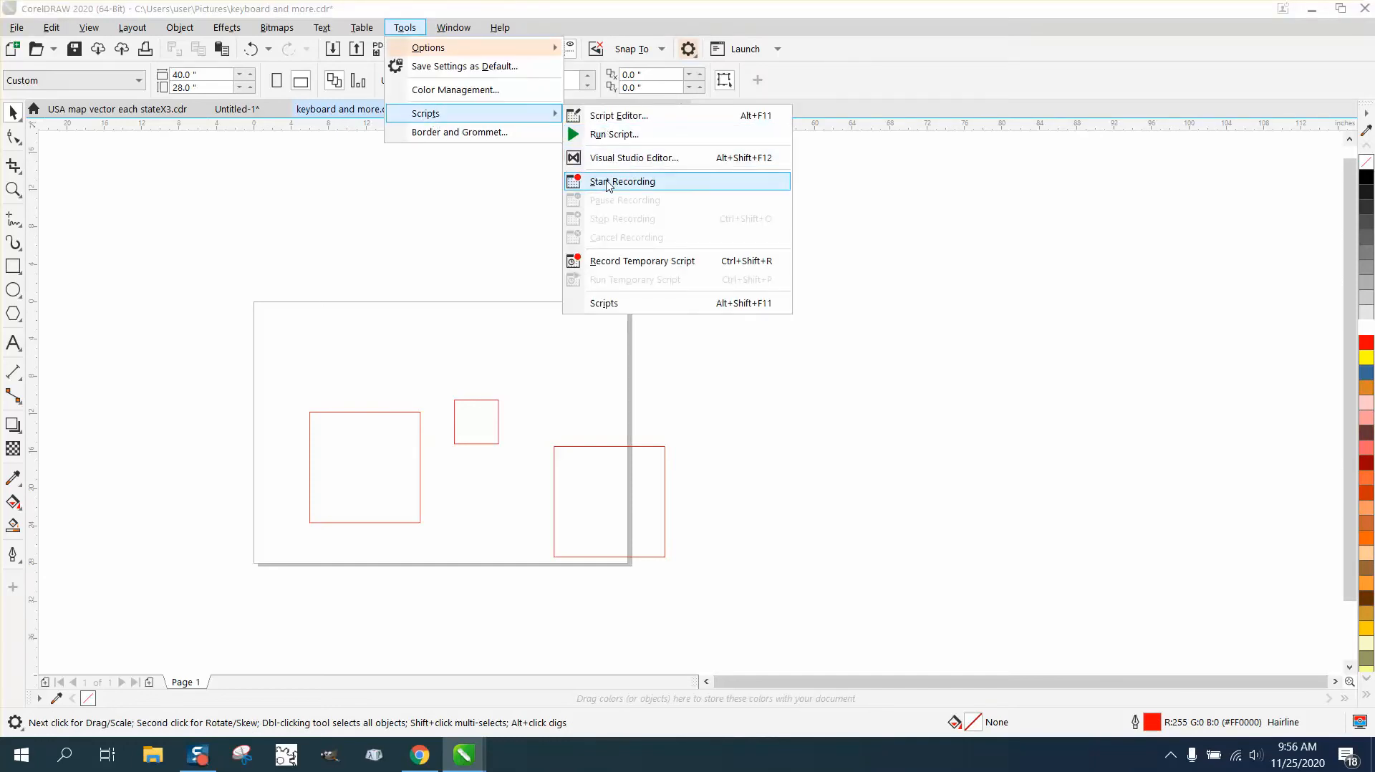
pyautogui.click(607, 185)
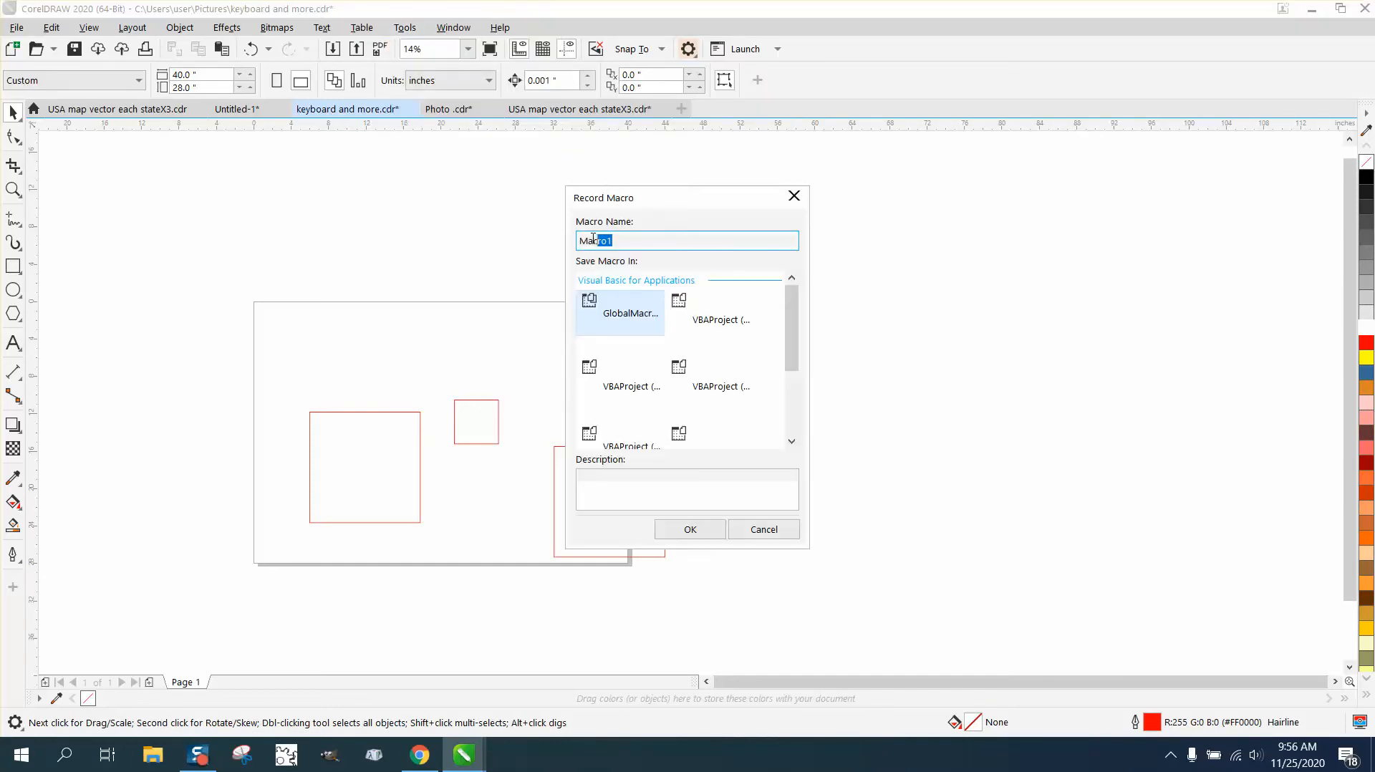
pyautogui.write('CENTER')
pyautogui.click(689, 528)
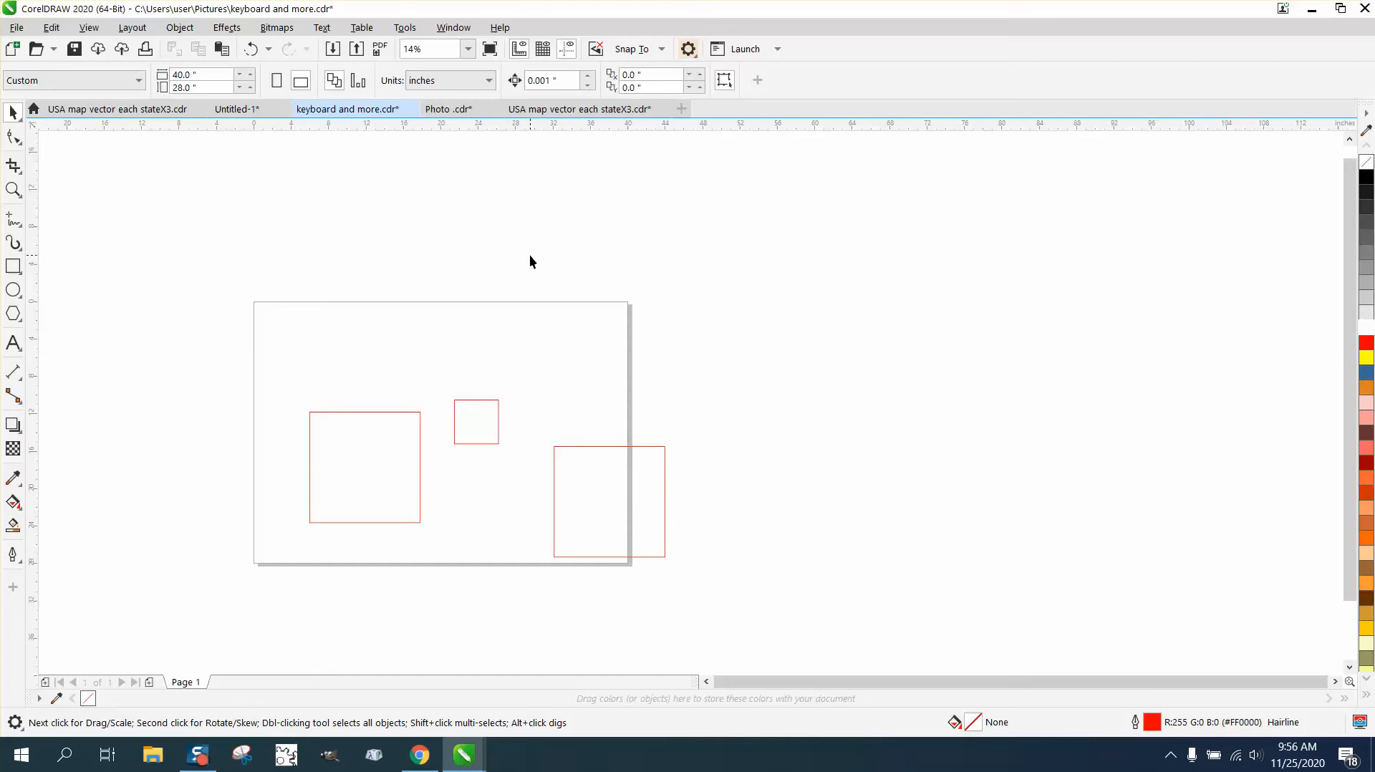
# Step: Select all three squares, align their centers vertically and distribute them evenly in the horizontal direction
pyautogui.hotkey('ctrl', 'a')
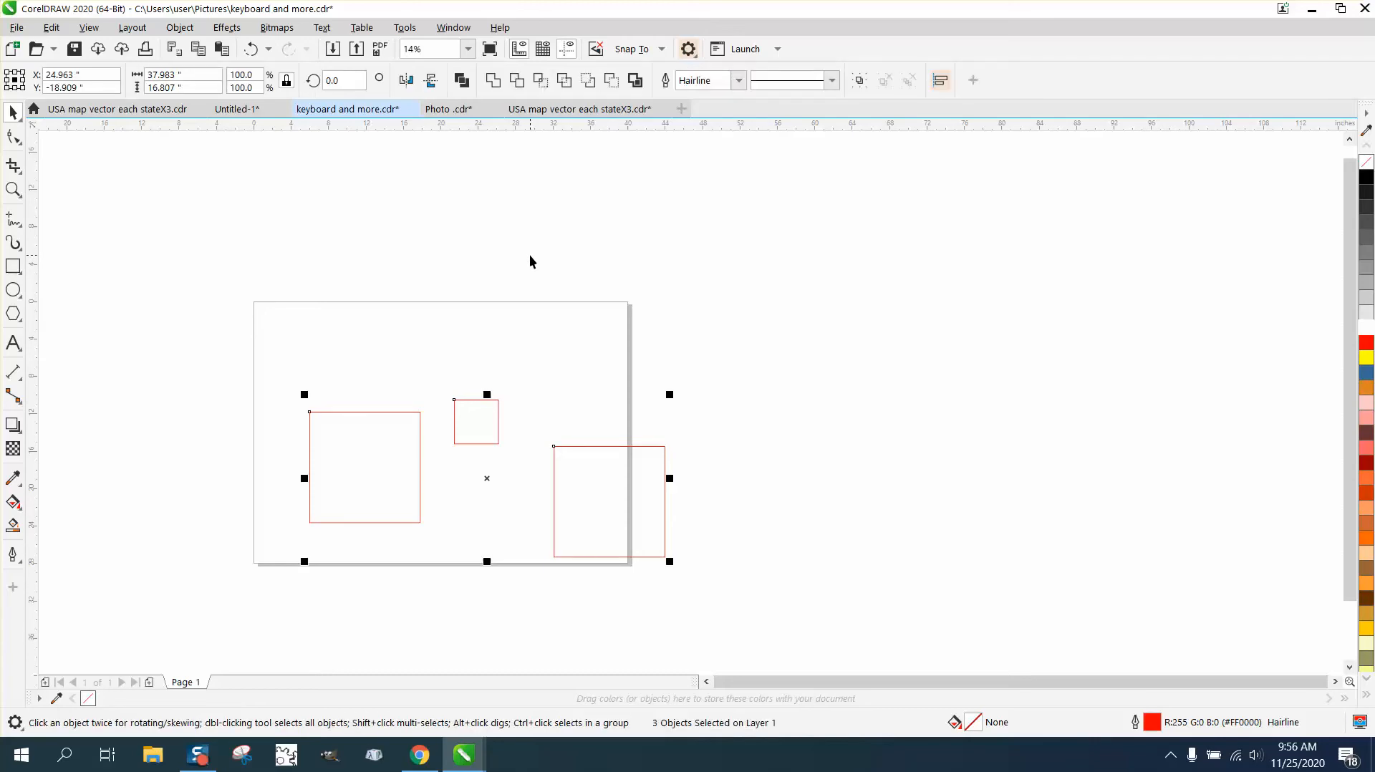
pyautogui.press('e')
pyautogui.press('c')
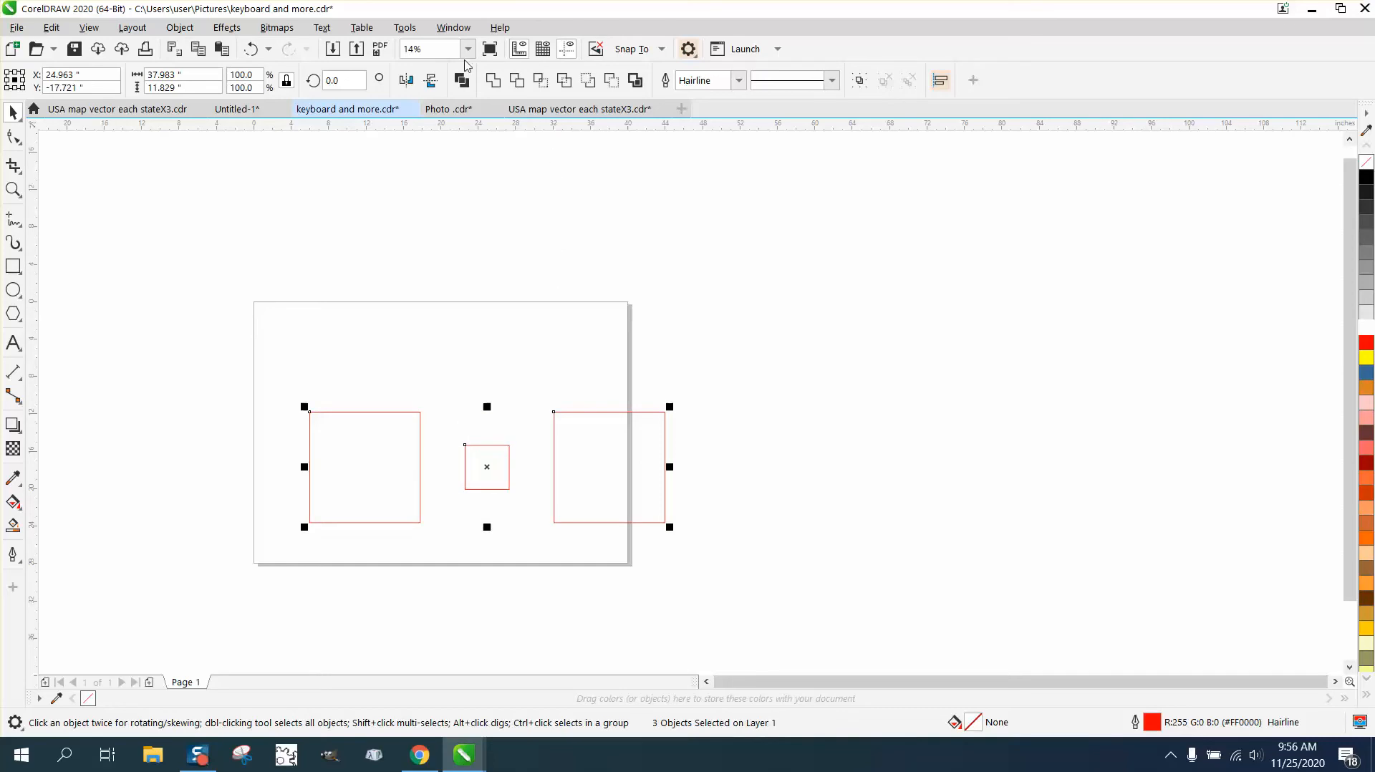
# Step: Stop the macro recording
pyautogui.click(405, 27)
pyautogui.moveTo(433, 115)
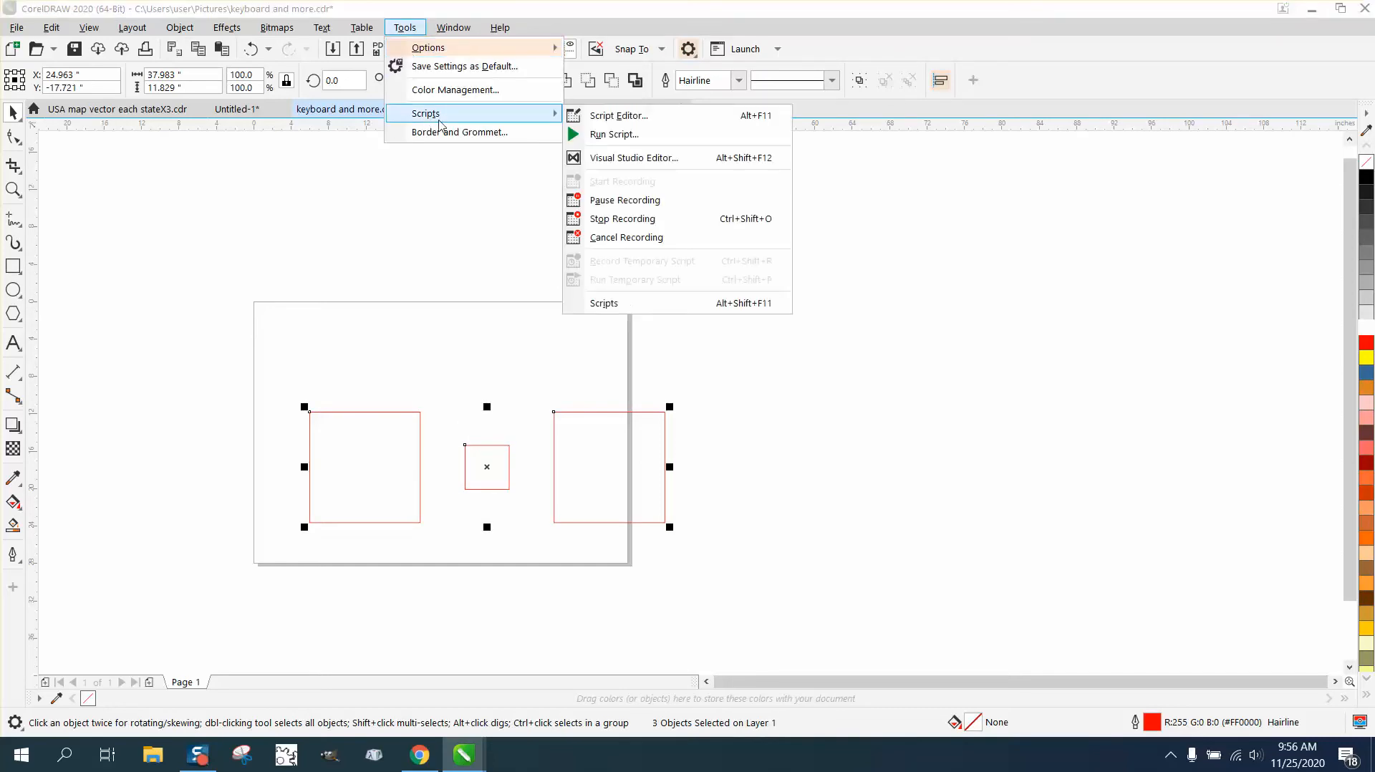
pyautogui.click(607, 218)
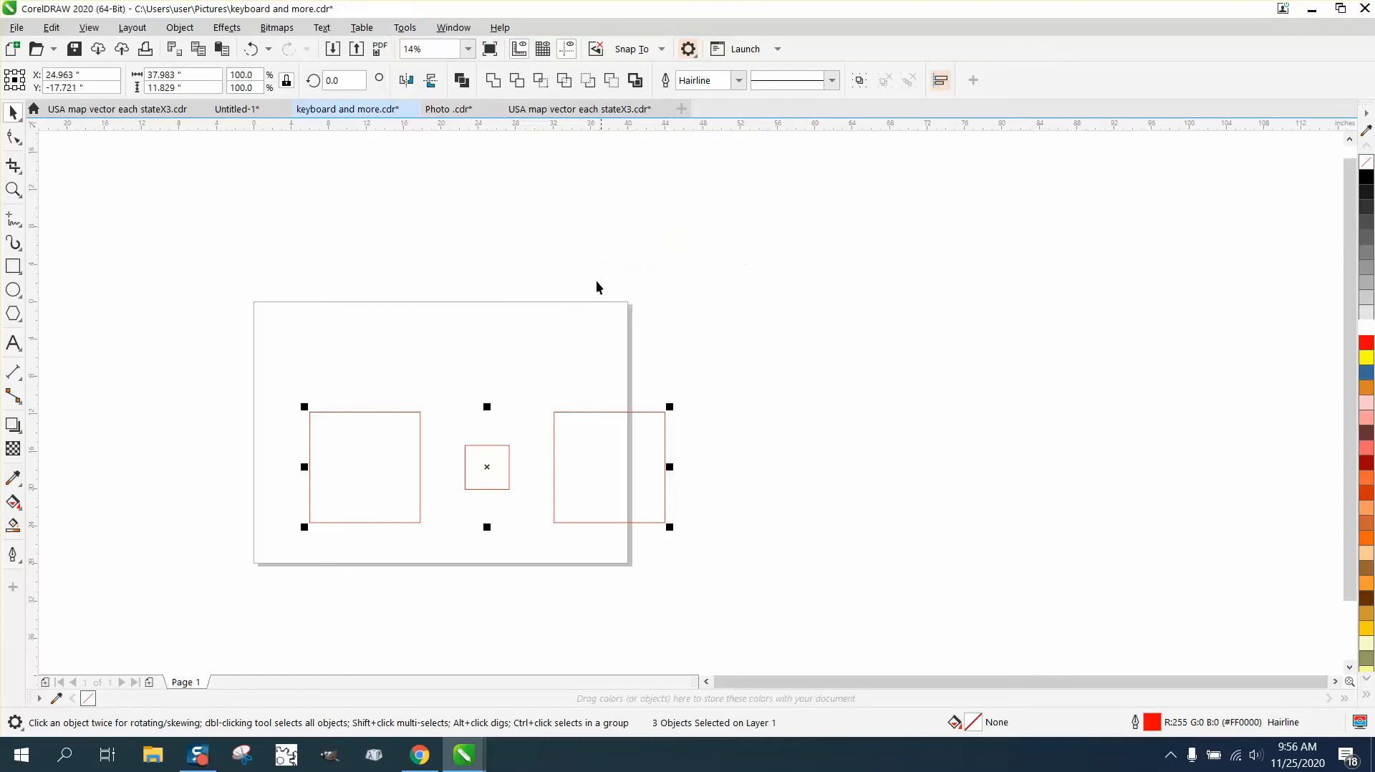
# Step: Move the right square up and the small square down to about X 26.0 in, Y -20.1 in to misalign them
pyautogui.click(590, 449)
pyautogui.moveTo(590, 450); pyautogui.dragTo(585, 414)
pyautogui.click(484, 469)
pyautogui.moveTo(484, 469); pyautogui.dragTo(492, 488)
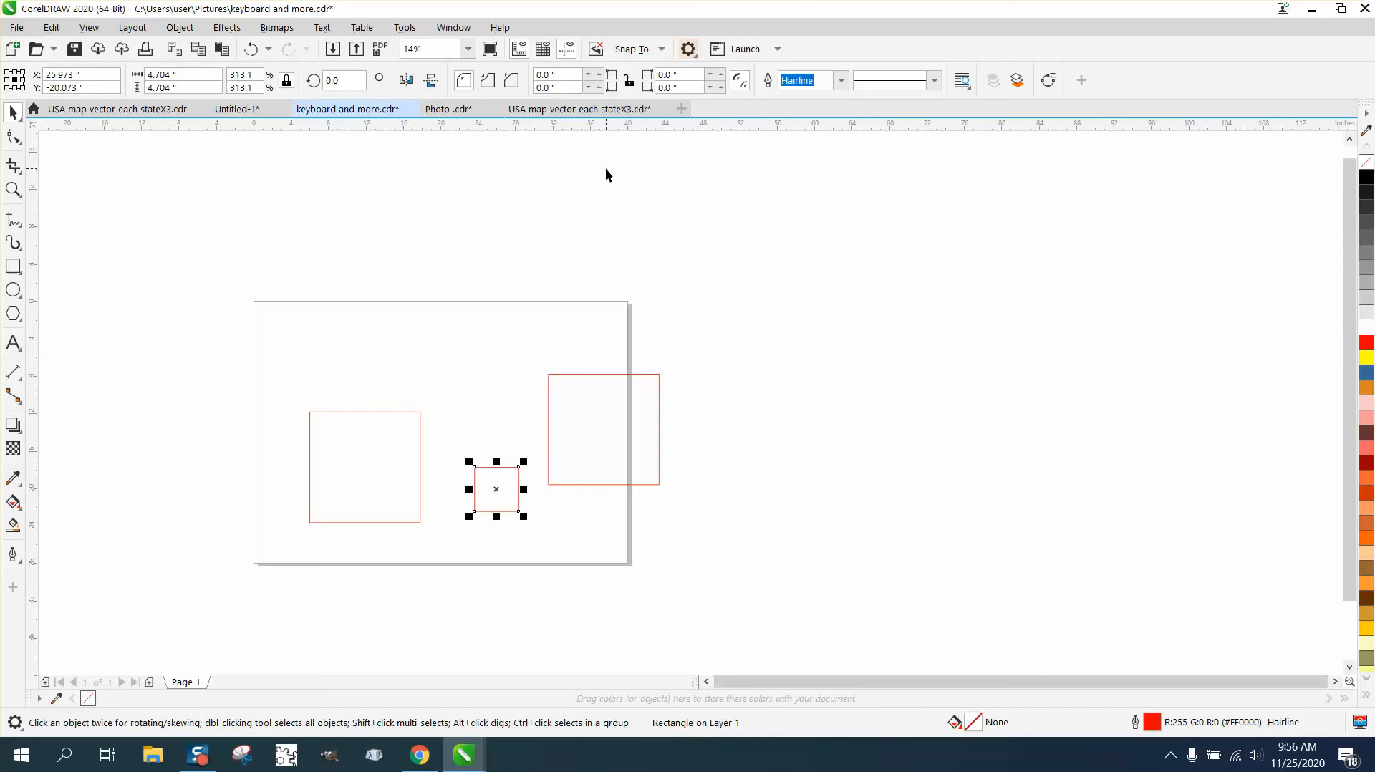
# Step: Open the Scripts list and run the recorded CENTER macro from GlobalMacros
pyautogui.click(406, 28)
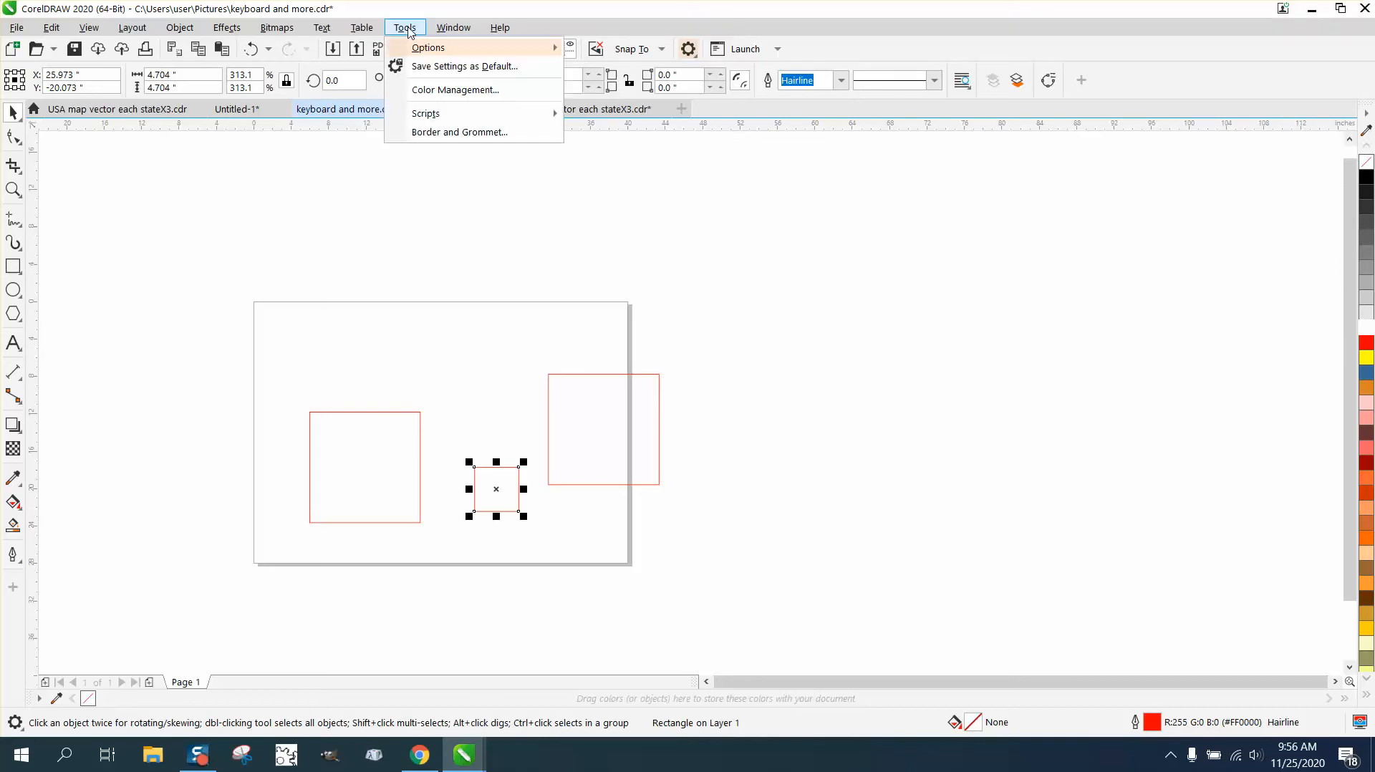
pyautogui.moveTo(462, 121)
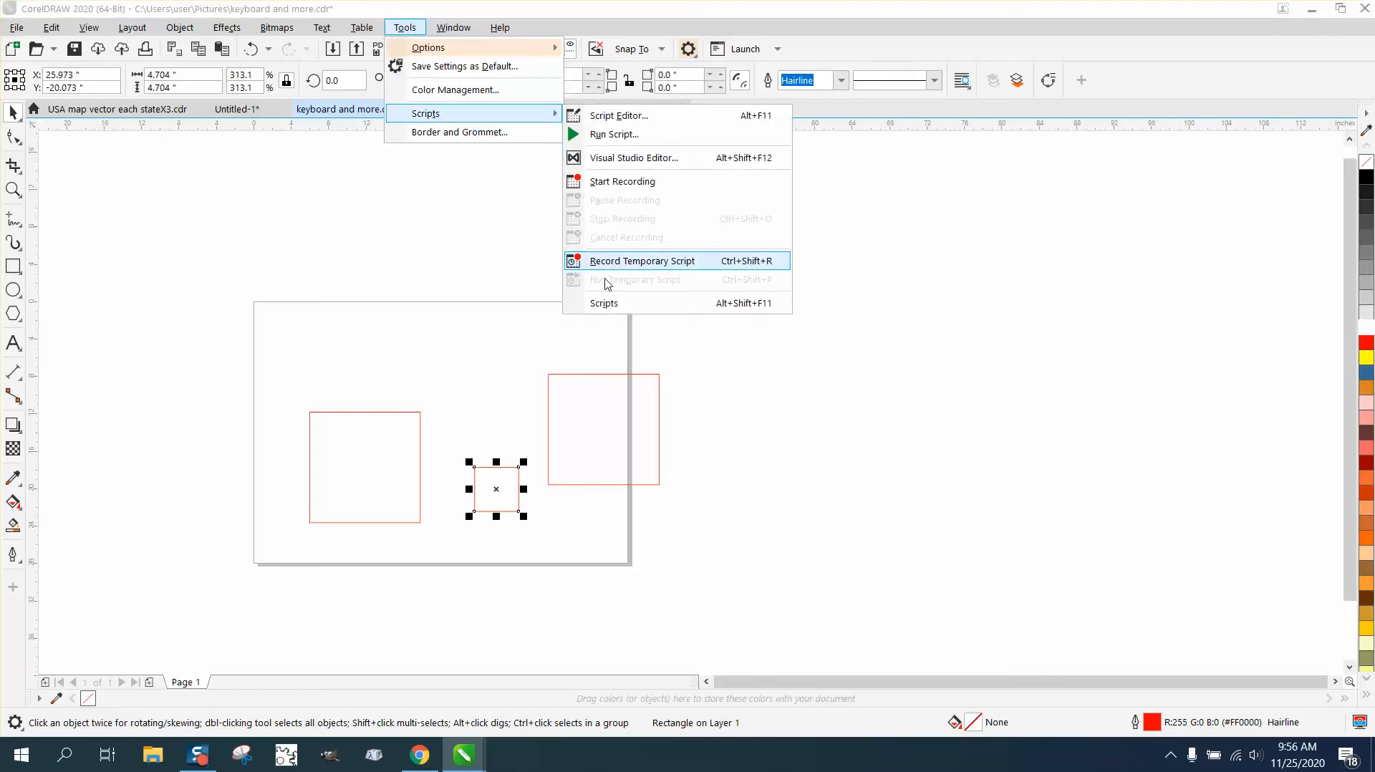
pyautogui.click(630, 303)
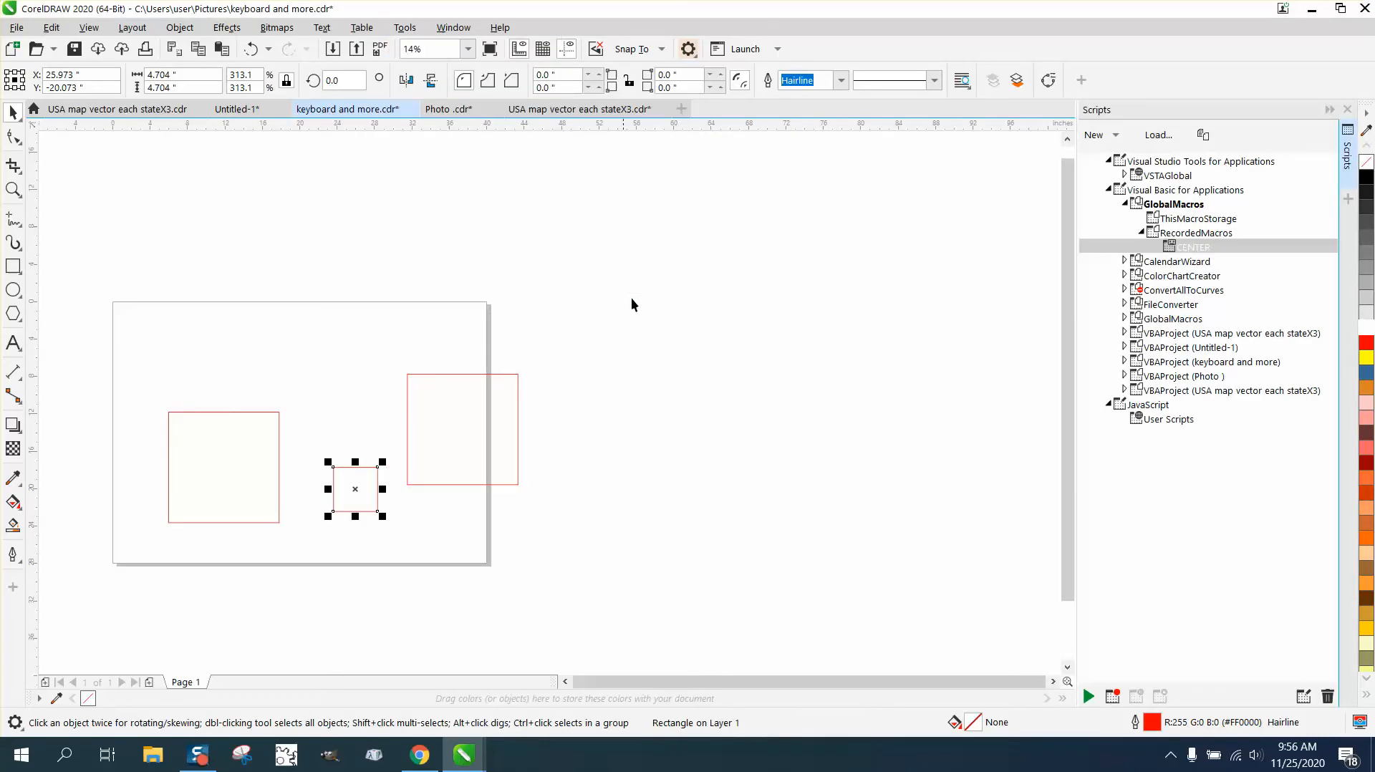
pyautogui.doubleClick(1188, 248)
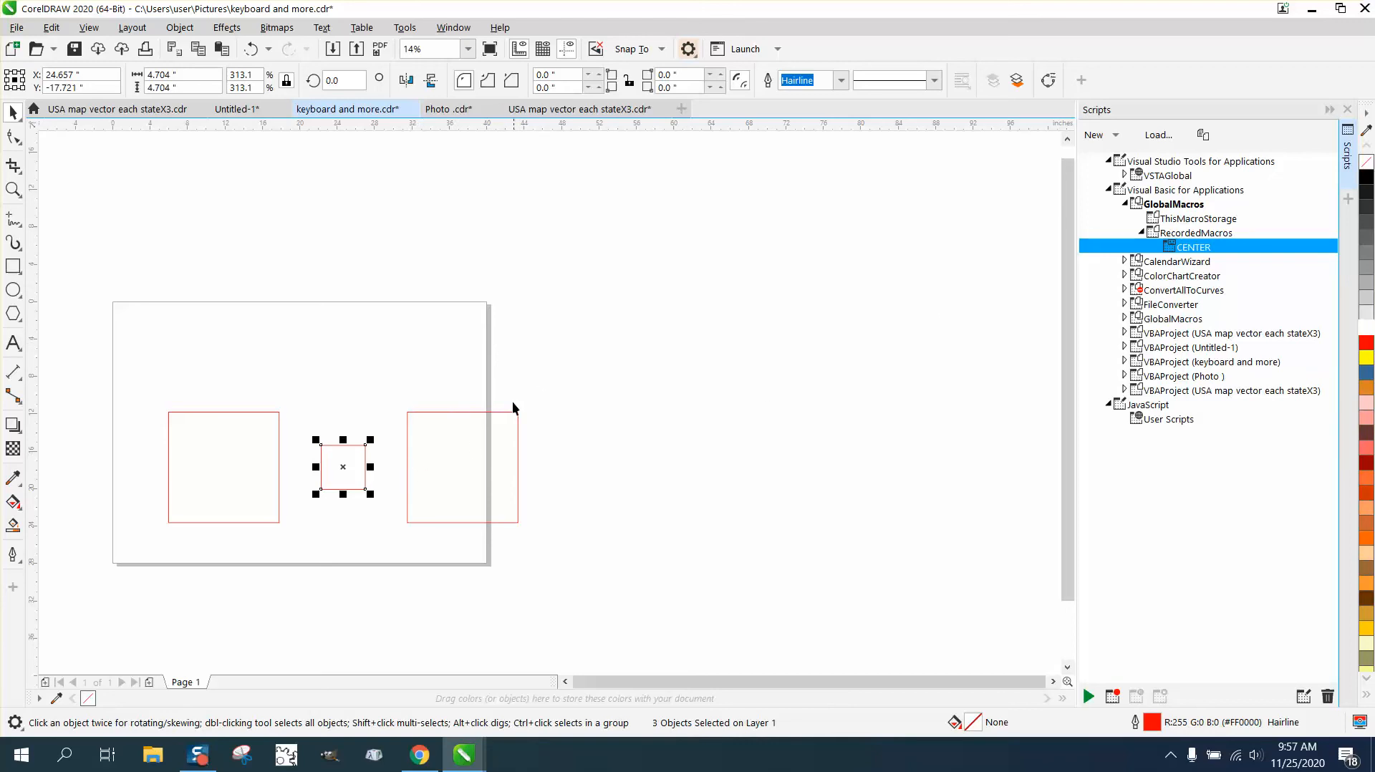
# Step: Misalign the squares again by moving the right one up and the small one to about X 25.2 in, Y -20.7 in
pyautogui.moveTo(507, 413); pyautogui.dragTo(523, 377)
pyautogui.moveTo(365, 469); pyautogui.dragTo(369, 495)
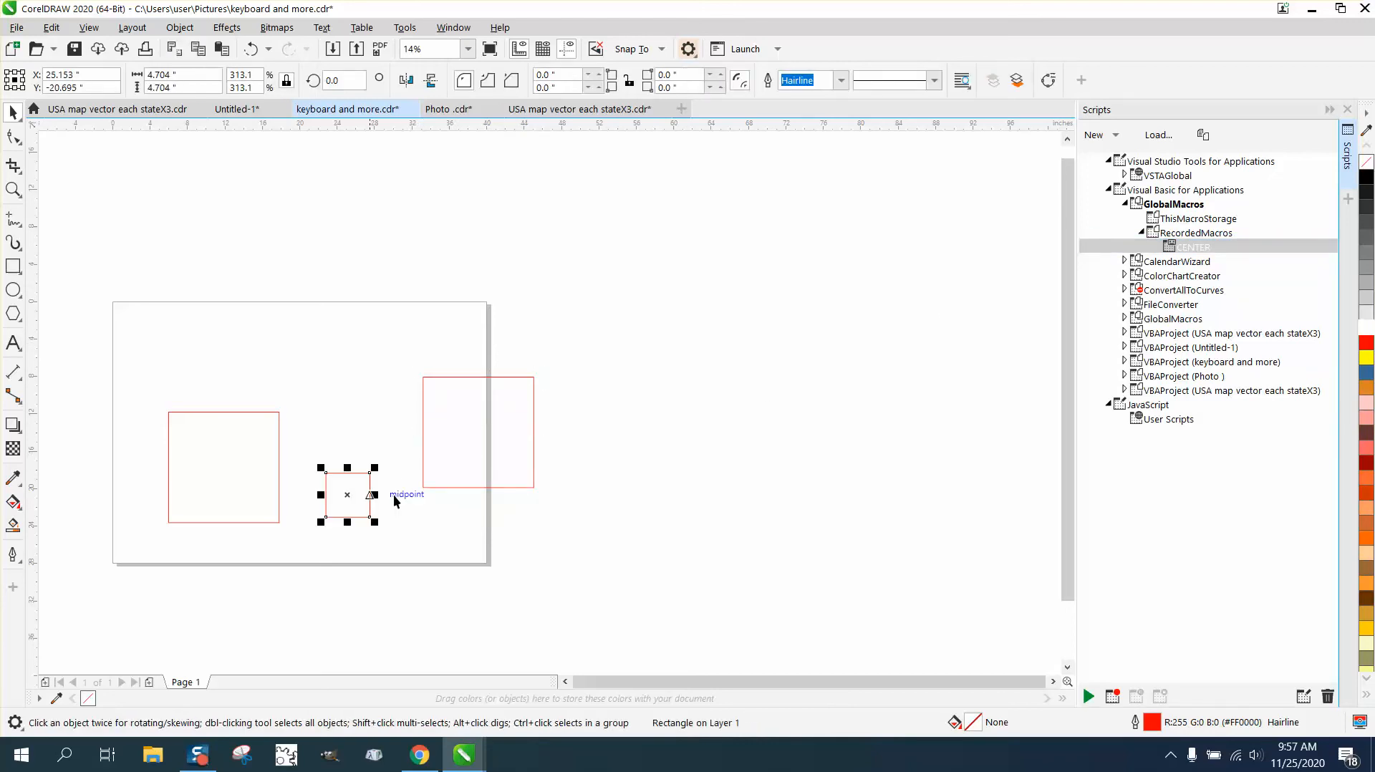
# Step: Delete the CENTER macro's existing keyboard shortcut and assign NUMPAD1 as its shortcut key
pyautogui.rightClick(1185, 248)
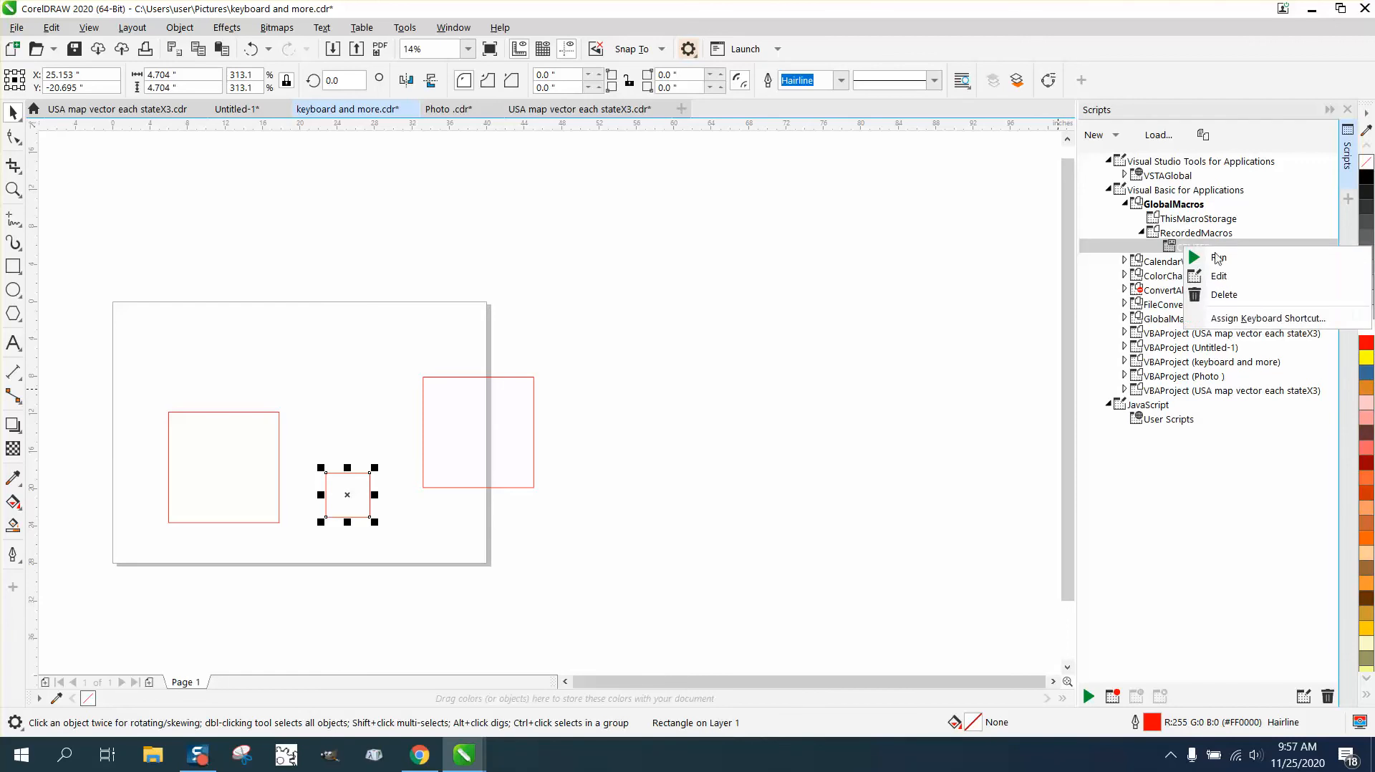
pyautogui.click(1247, 320)
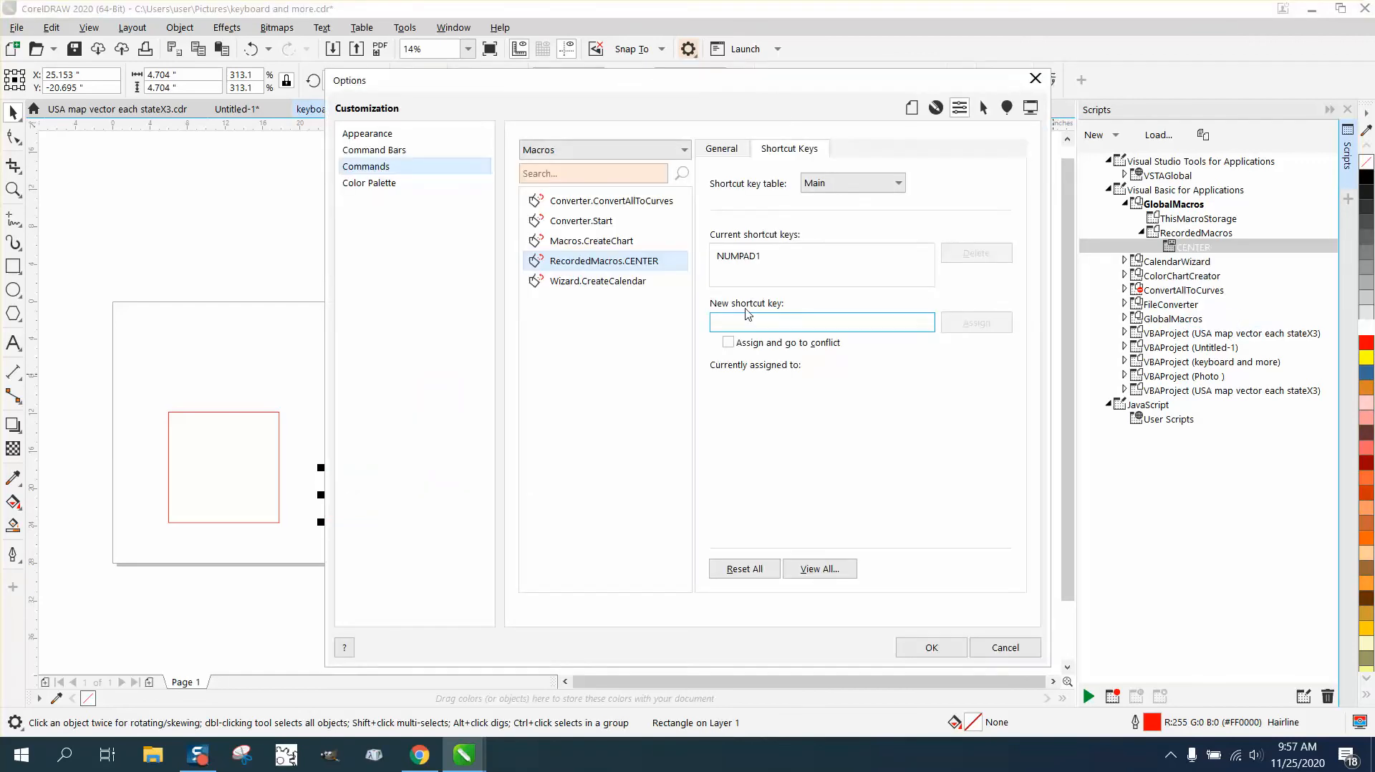
pyautogui.click(755, 259)
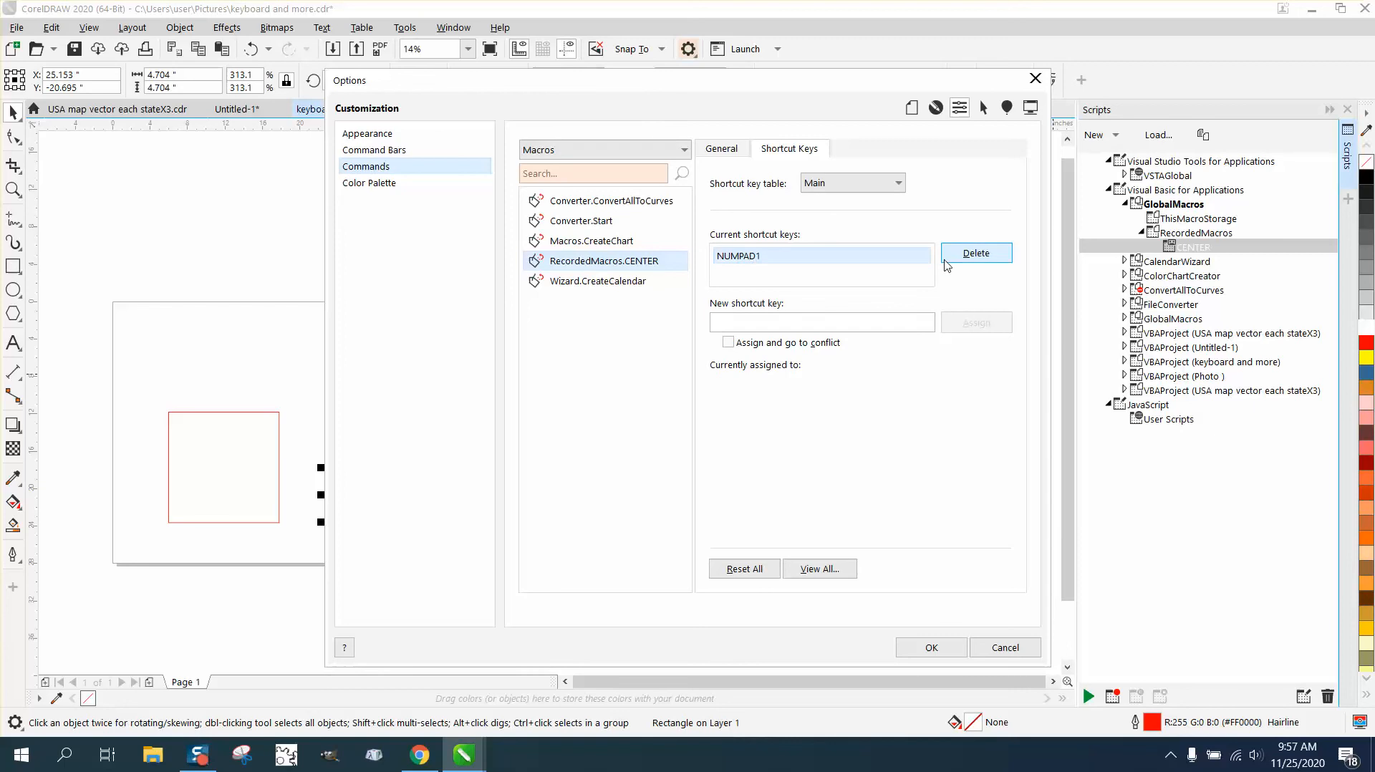
pyautogui.click(983, 259)
pyautogui.click(748, 320)
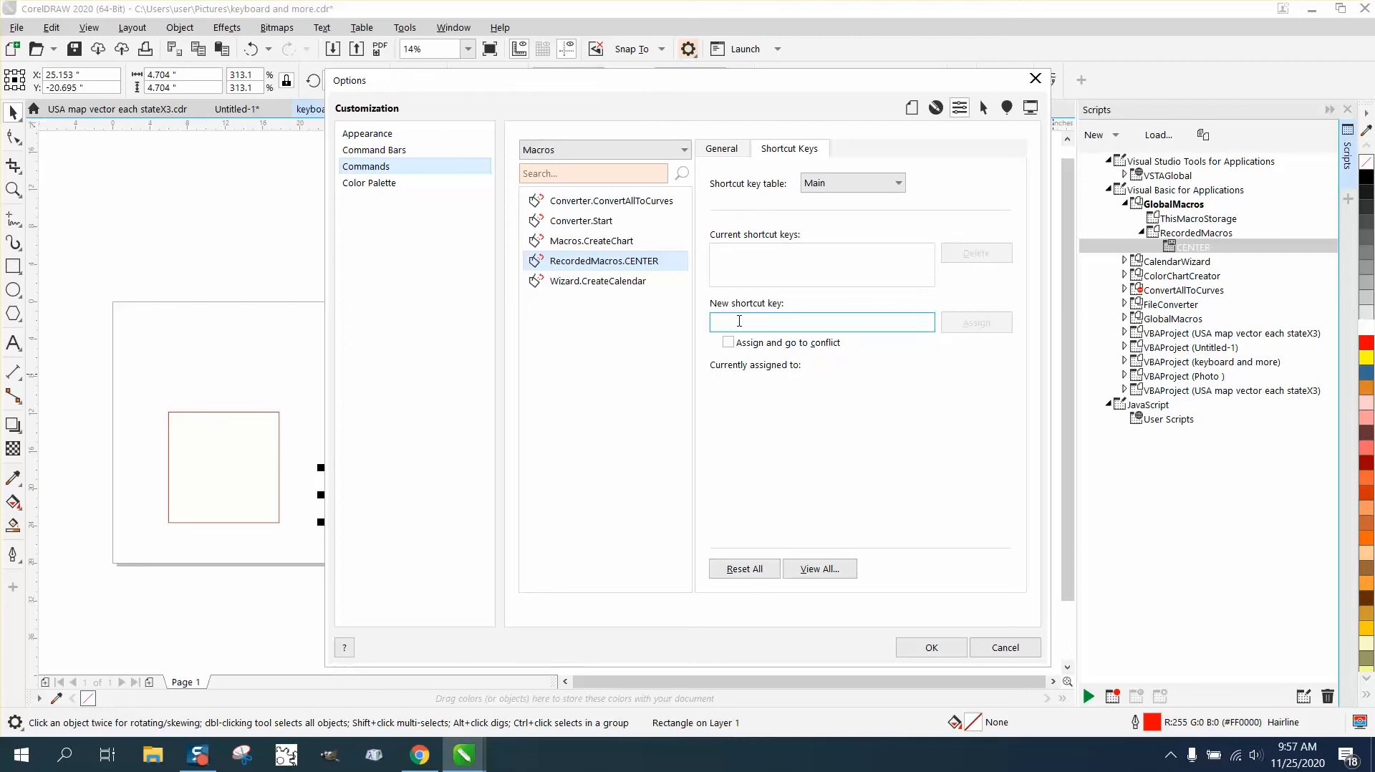
pyautogui.press('KP_1')
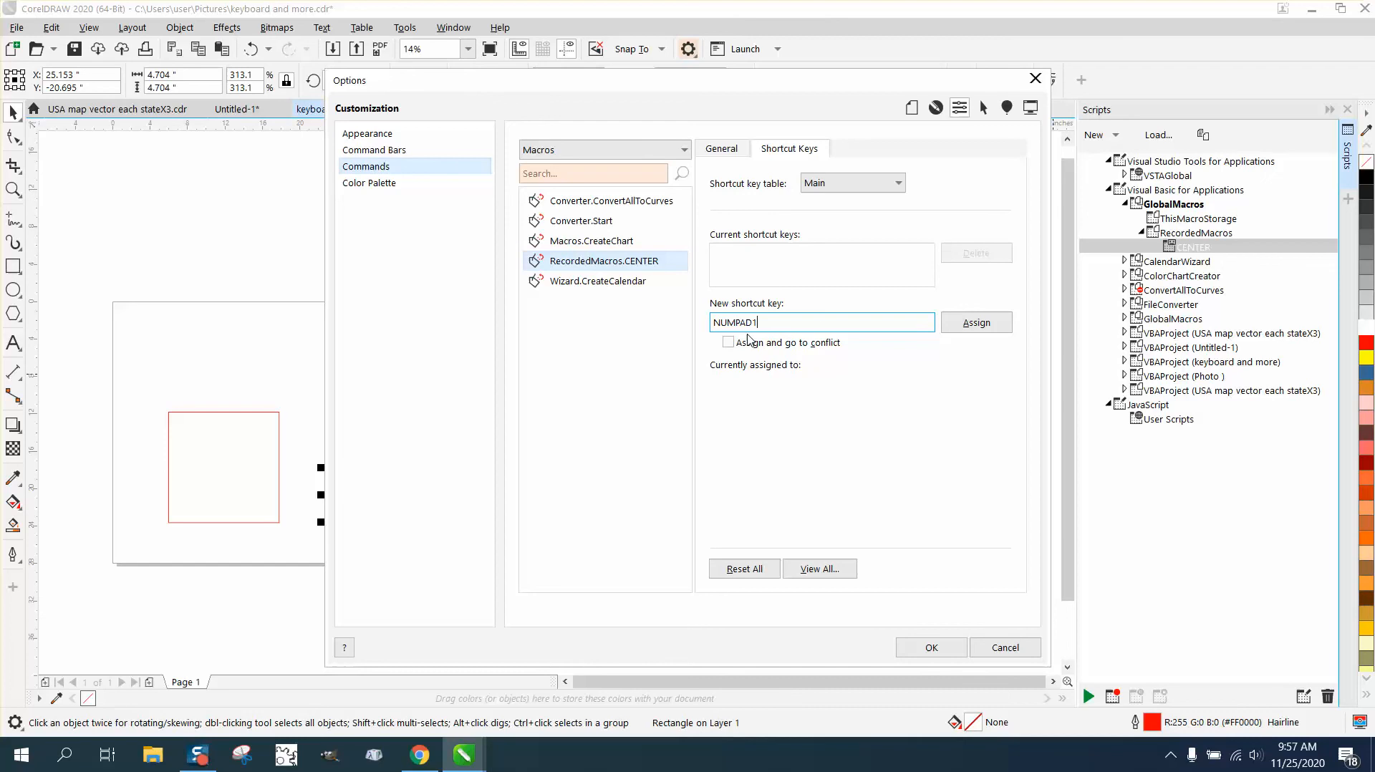
pyautogui.click(977, 323)
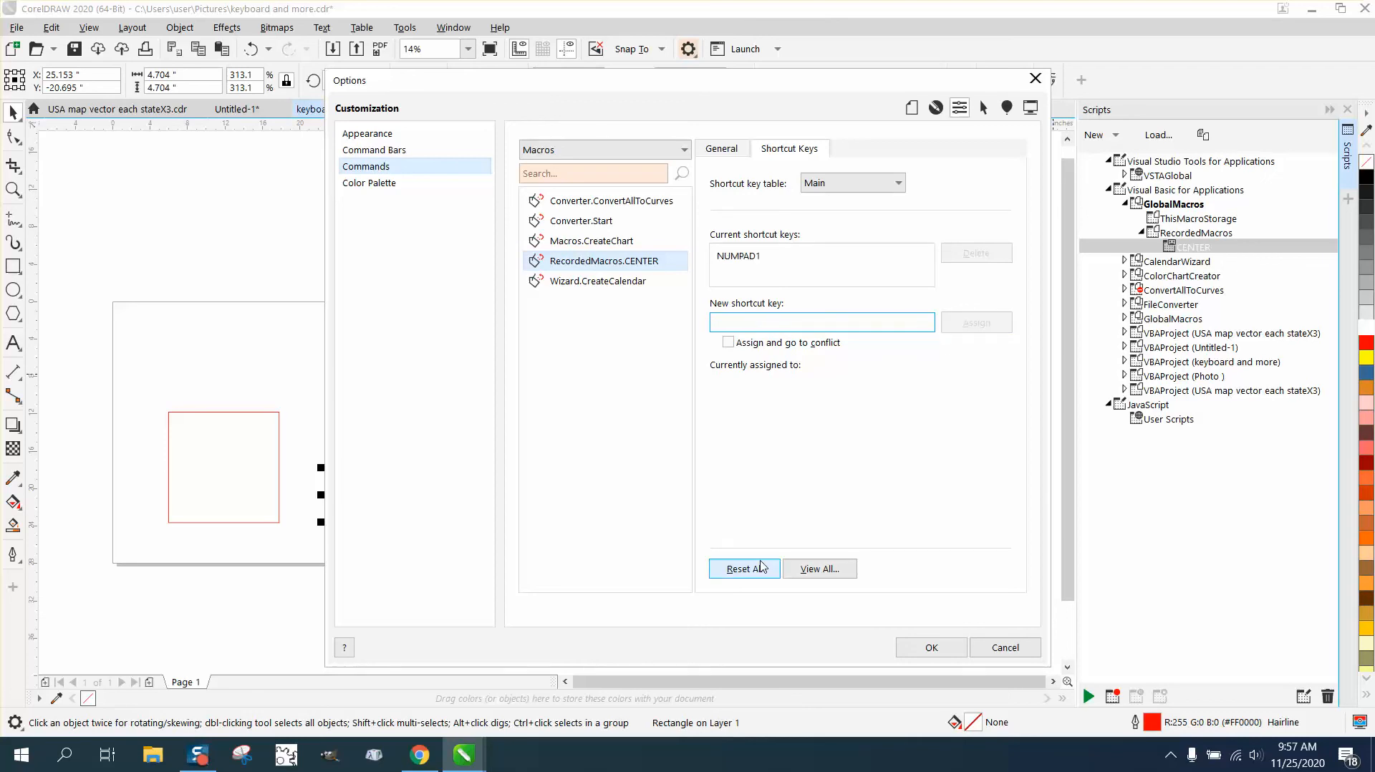
pyautogui.click(933, 650)
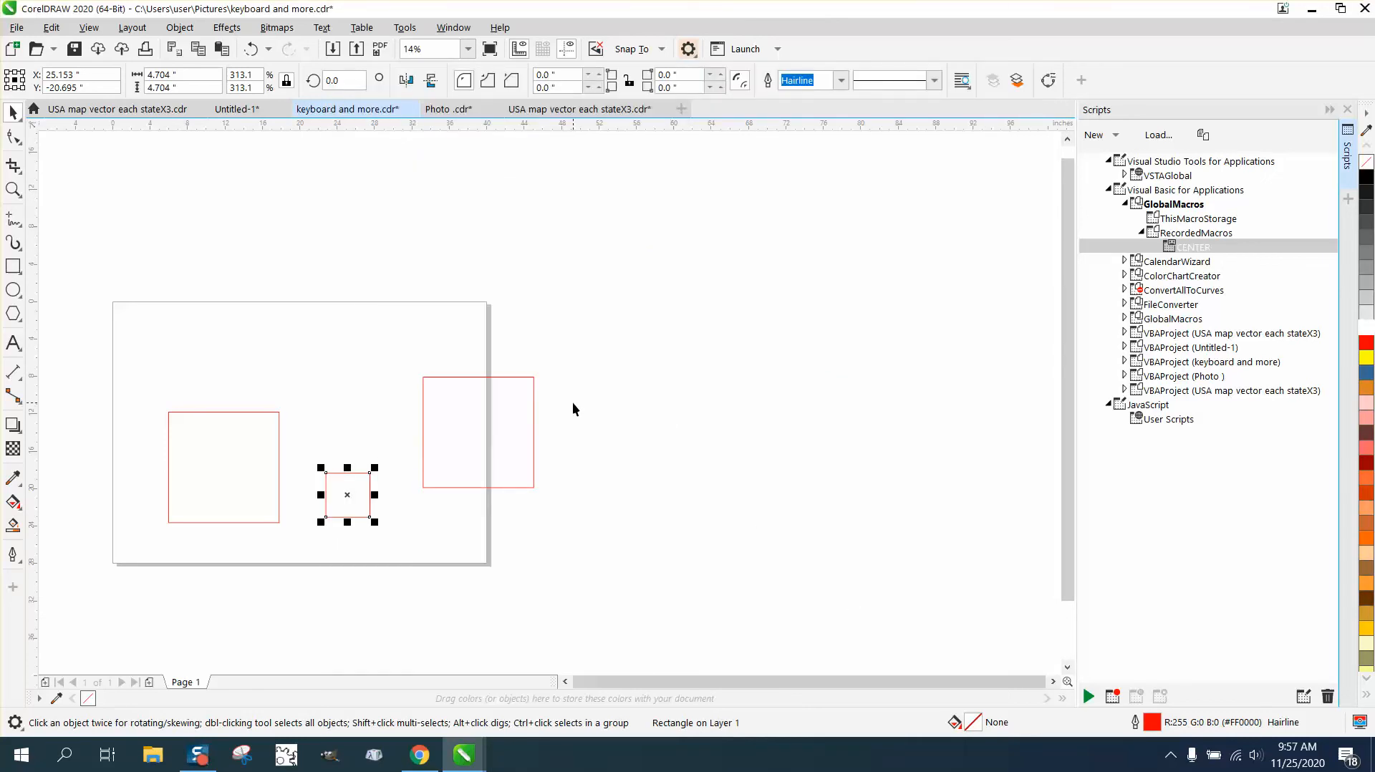
# Step: Deselect the squares and run the CENTER macro through its NUMPAD1 shortcut to align and evenly space them
pyautogui.click(663, 392)
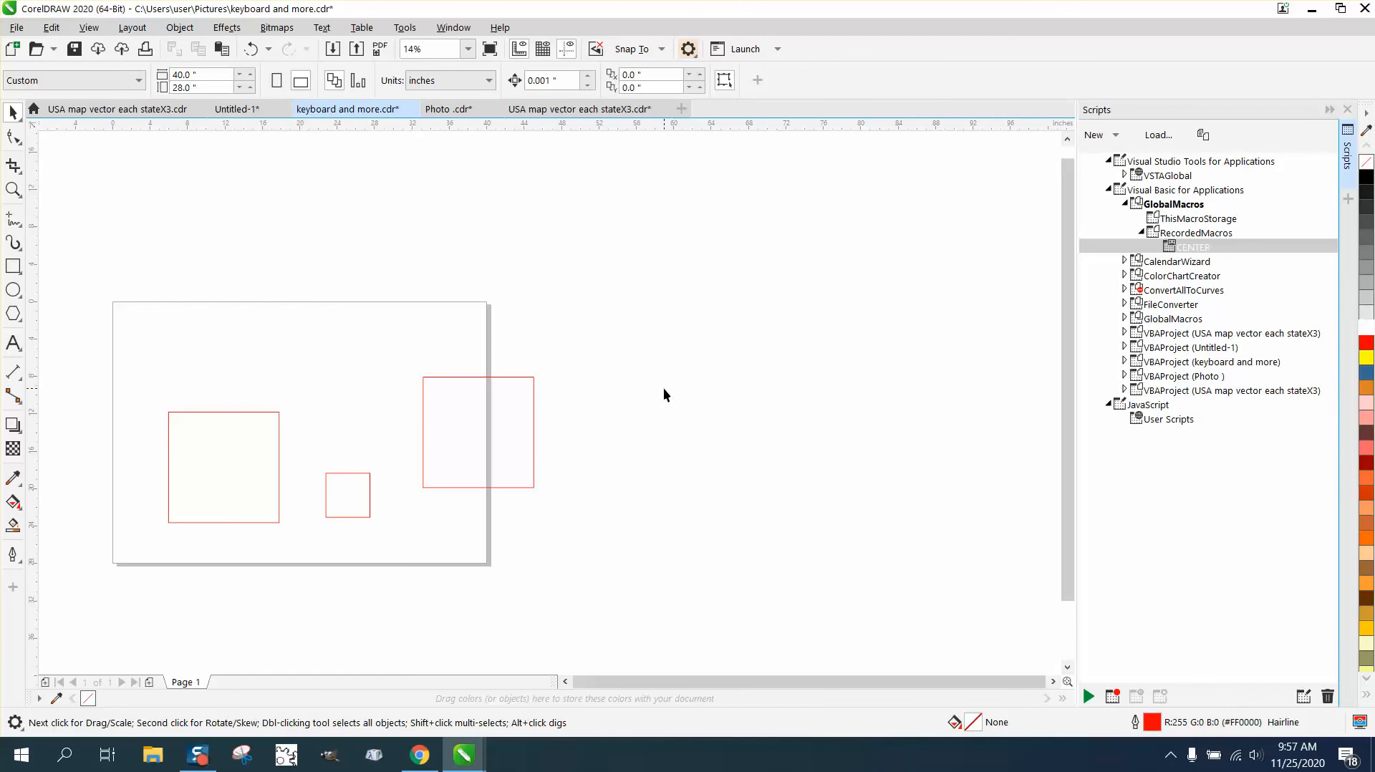
pyautogui.press('KP_1')
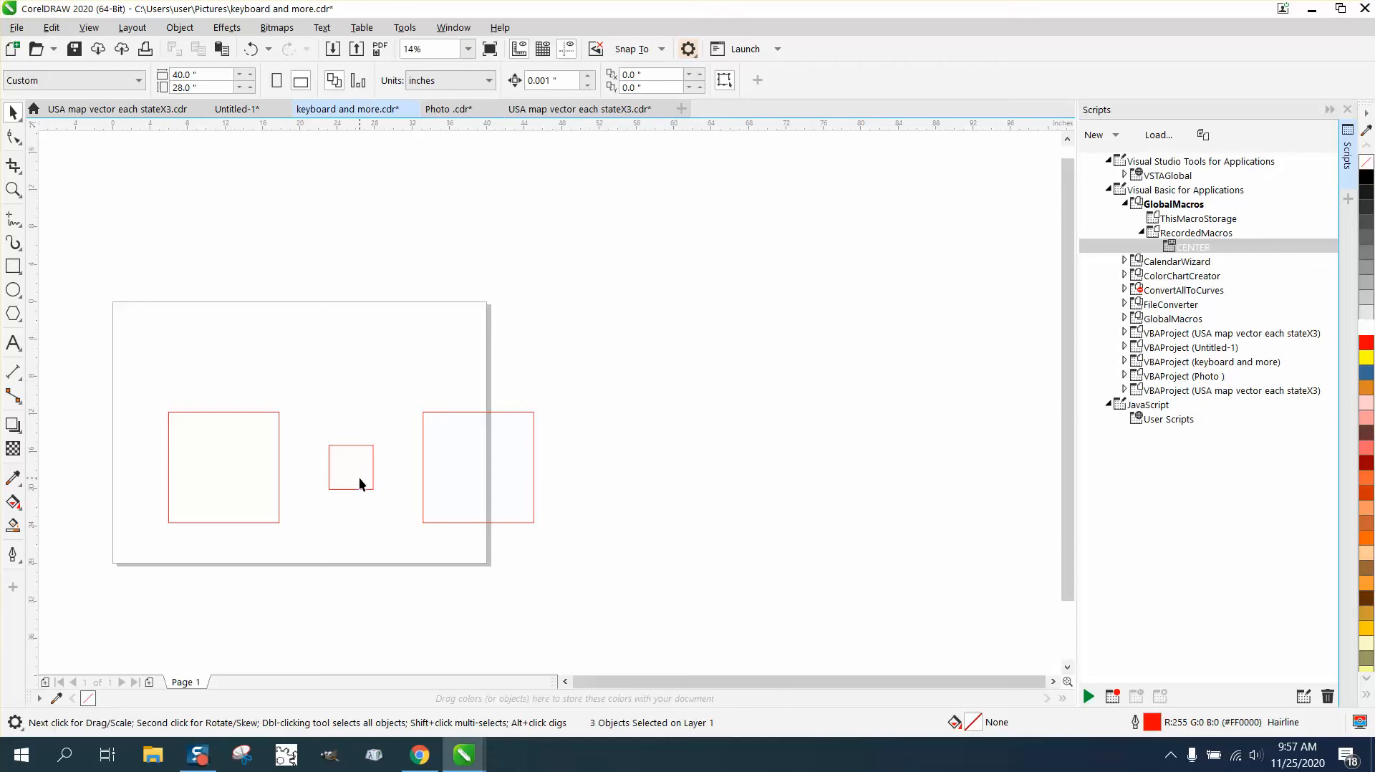
pyautogui.click(13, 189)
pyautogui.moveTo(146, 361); pyautogui.dragTo(680, 520)
pyautogui.rightClick(555, 482)
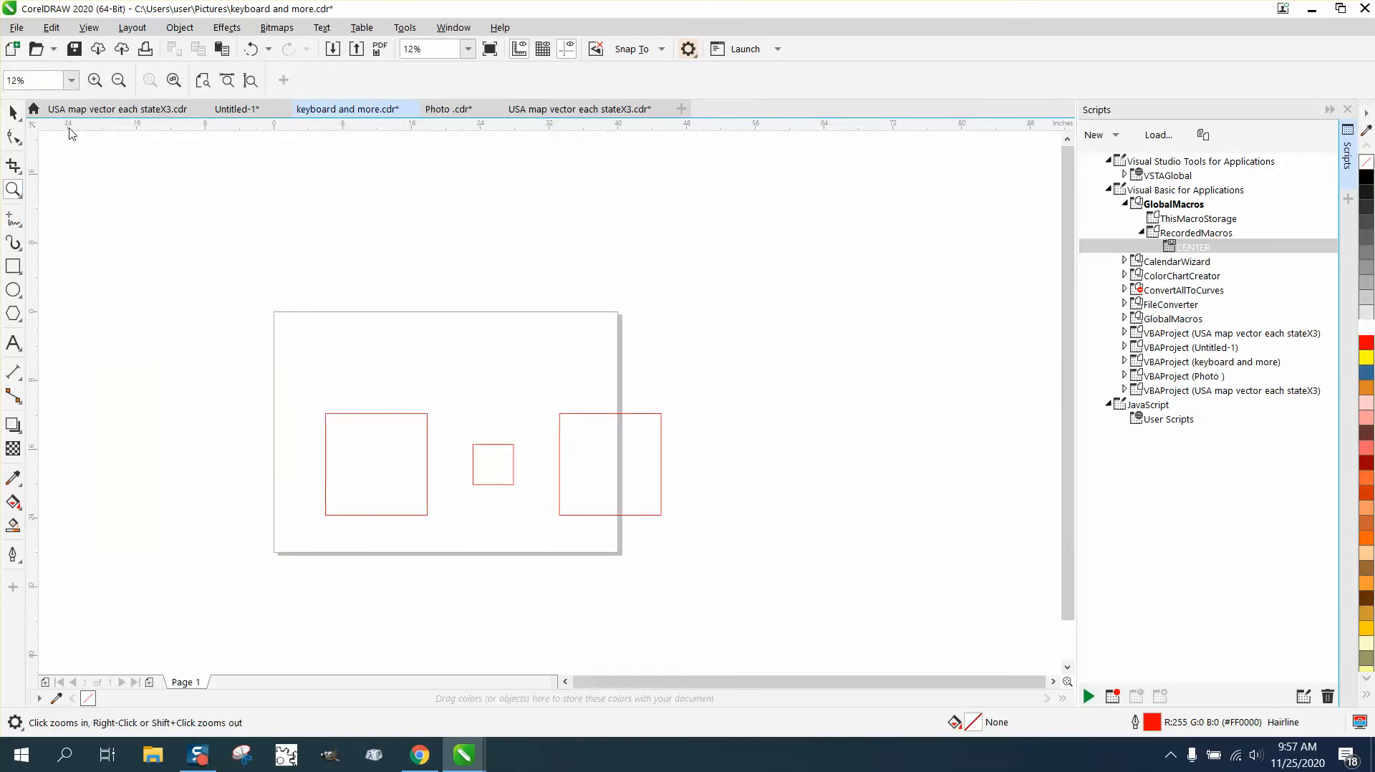
pyautogui.click(13, 112)
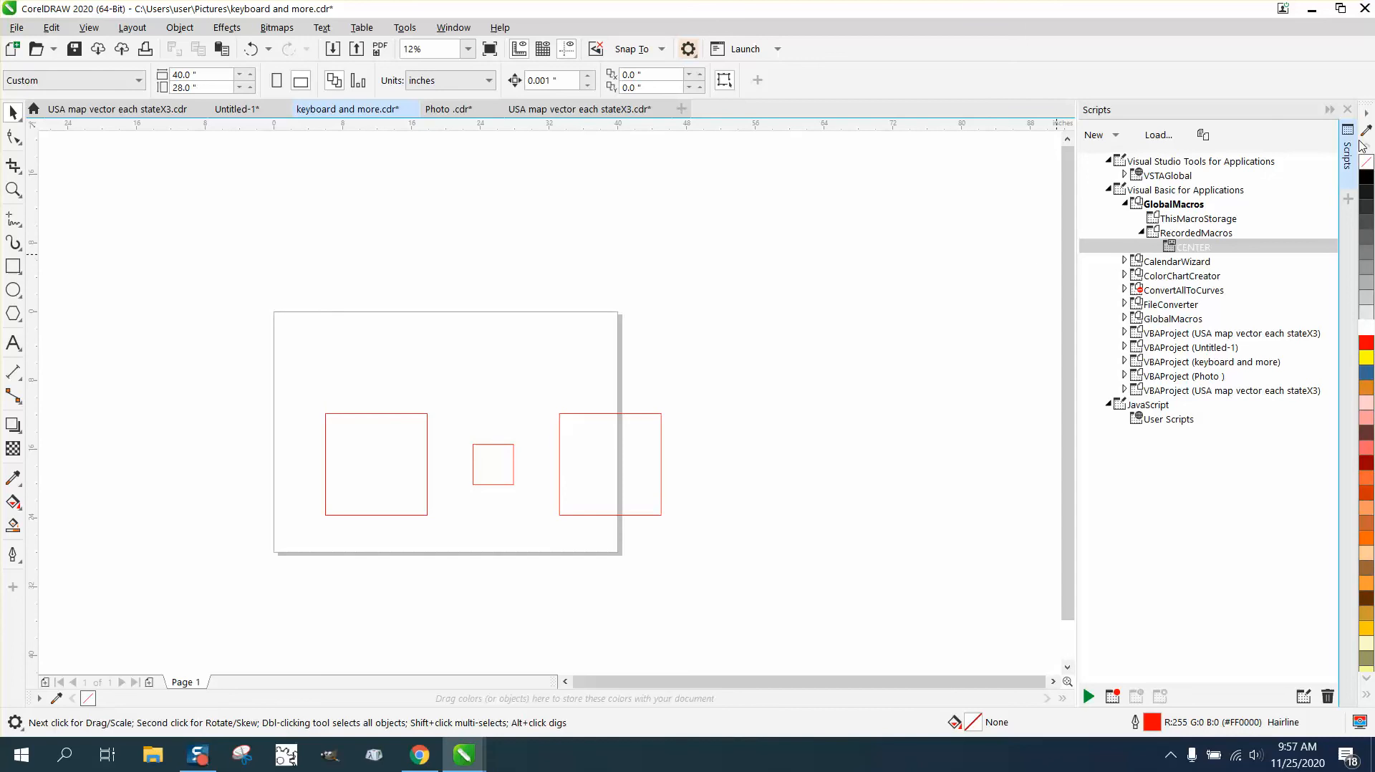
# Step: Replace the Scripts docker with Align and Distribute and distribute all three squares horizontally by their centers
pyautogui.click(1347, 109)
pyautogui.hotkey('ctrl', 'shift', 'a')
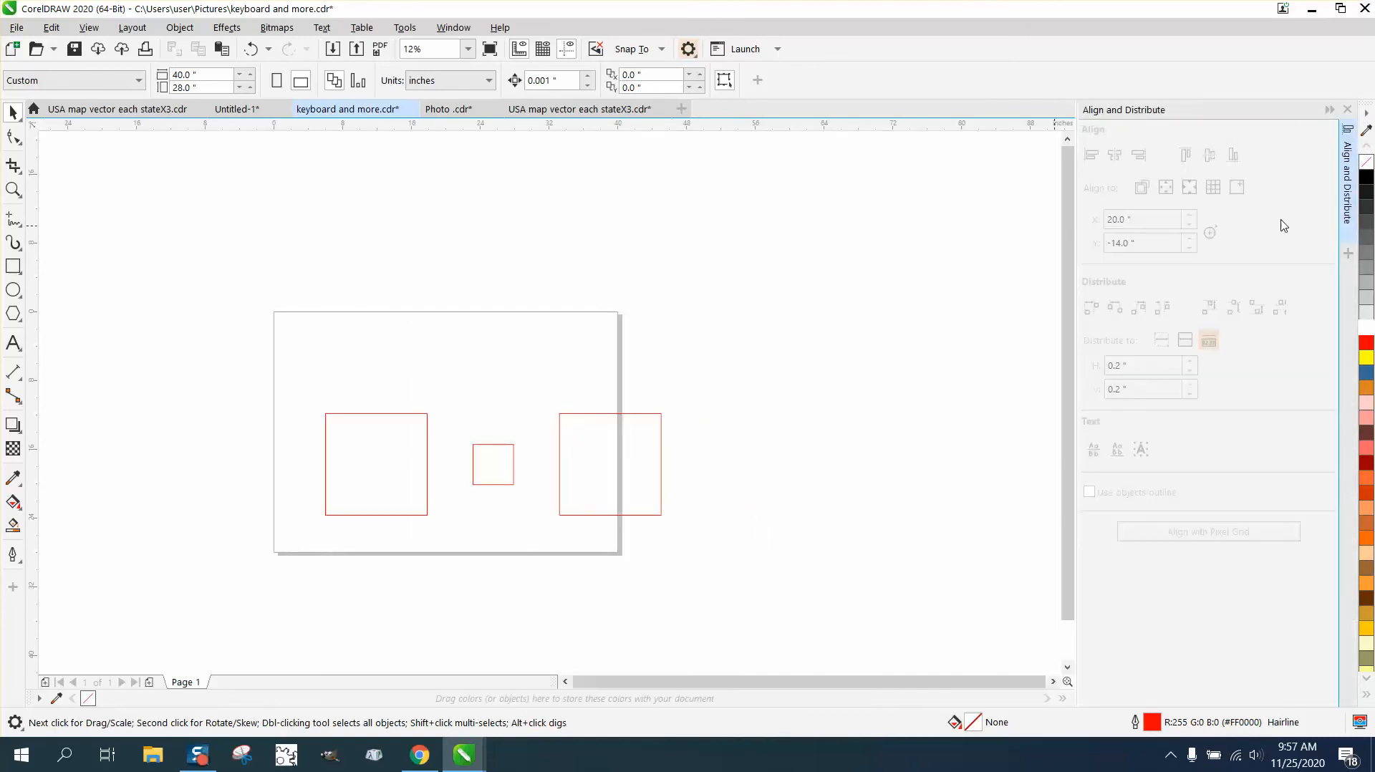
pyautogui.moveTo(824, 552); pyautogui.dragTo(825, 551)
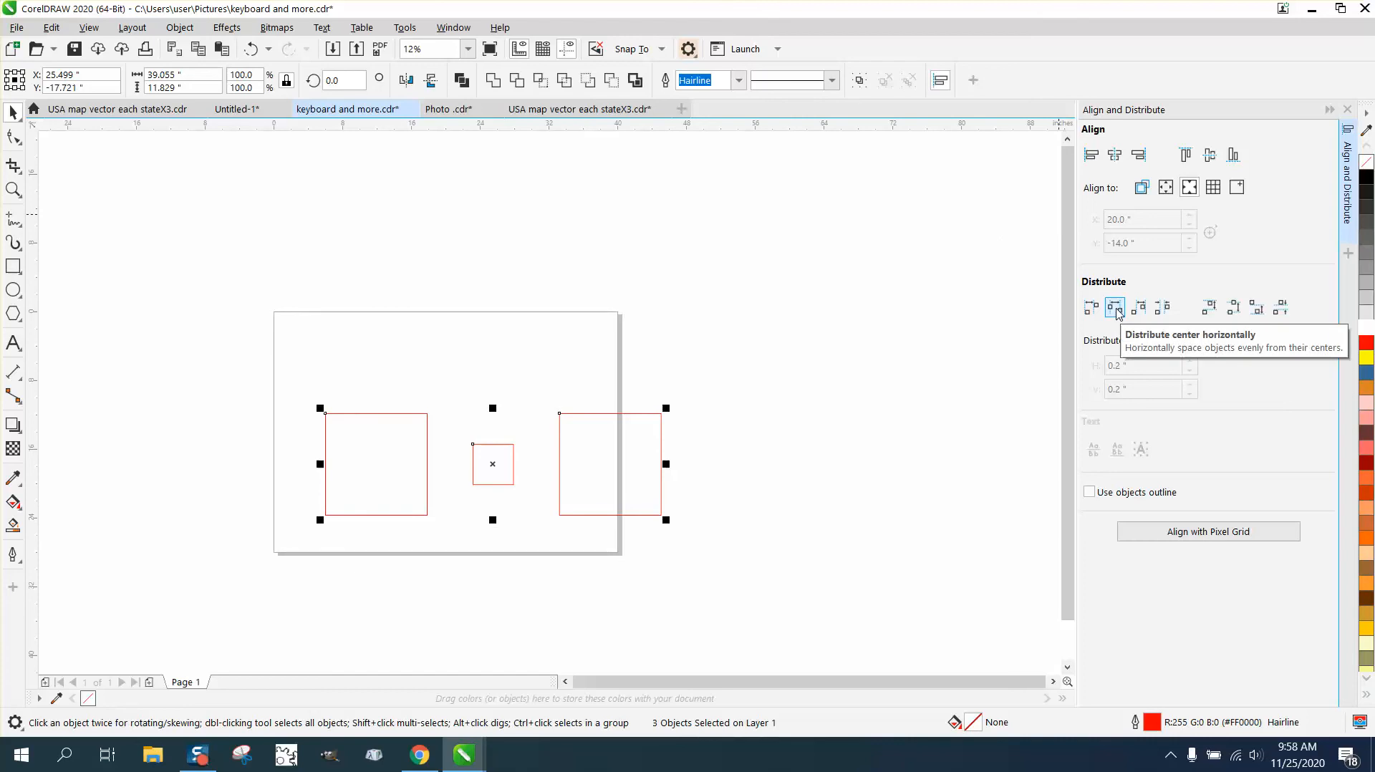
pyautogui.click(865, 359)
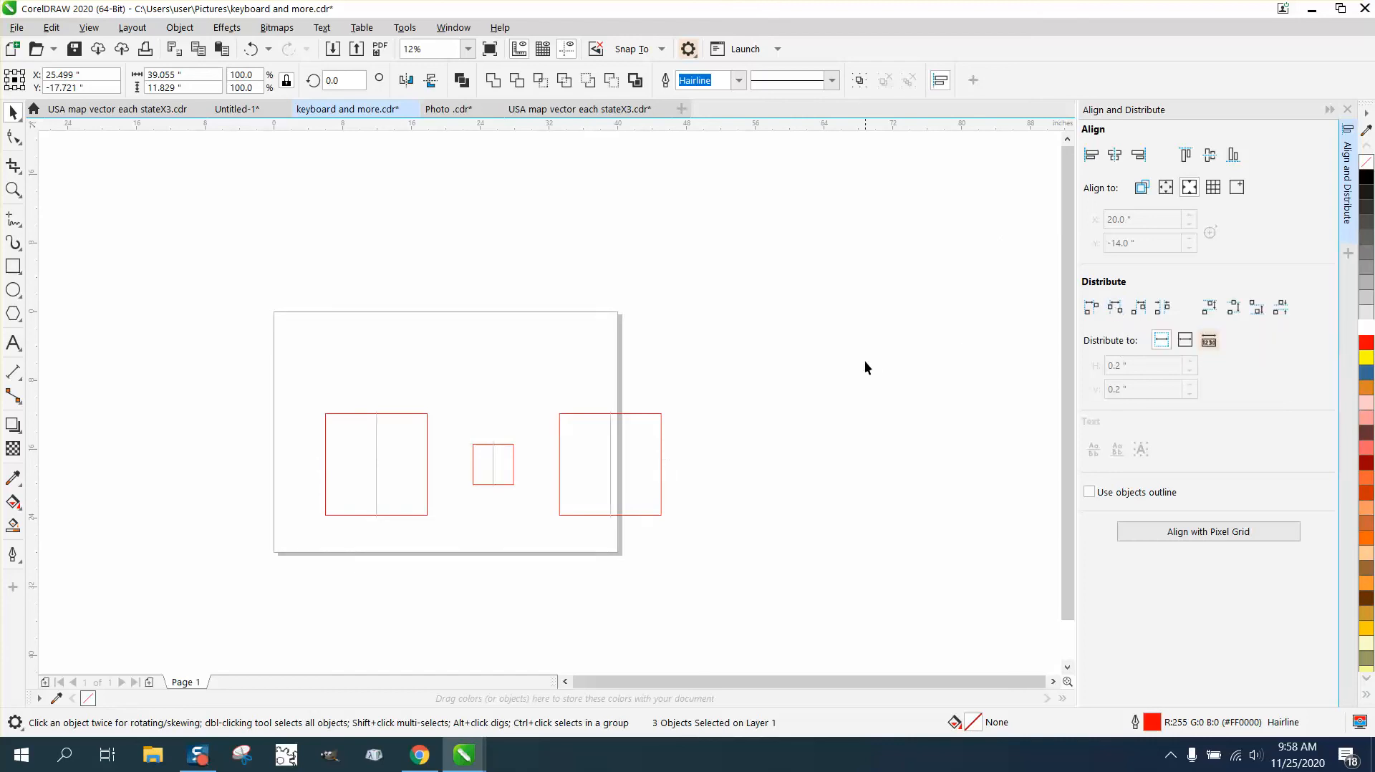
# Step: Move the right square down and slightly left to about X 37.4 in, Y -22.6 in
pyautogui.moveTo(659, 435); pyautogui.dragTo(645, 476)
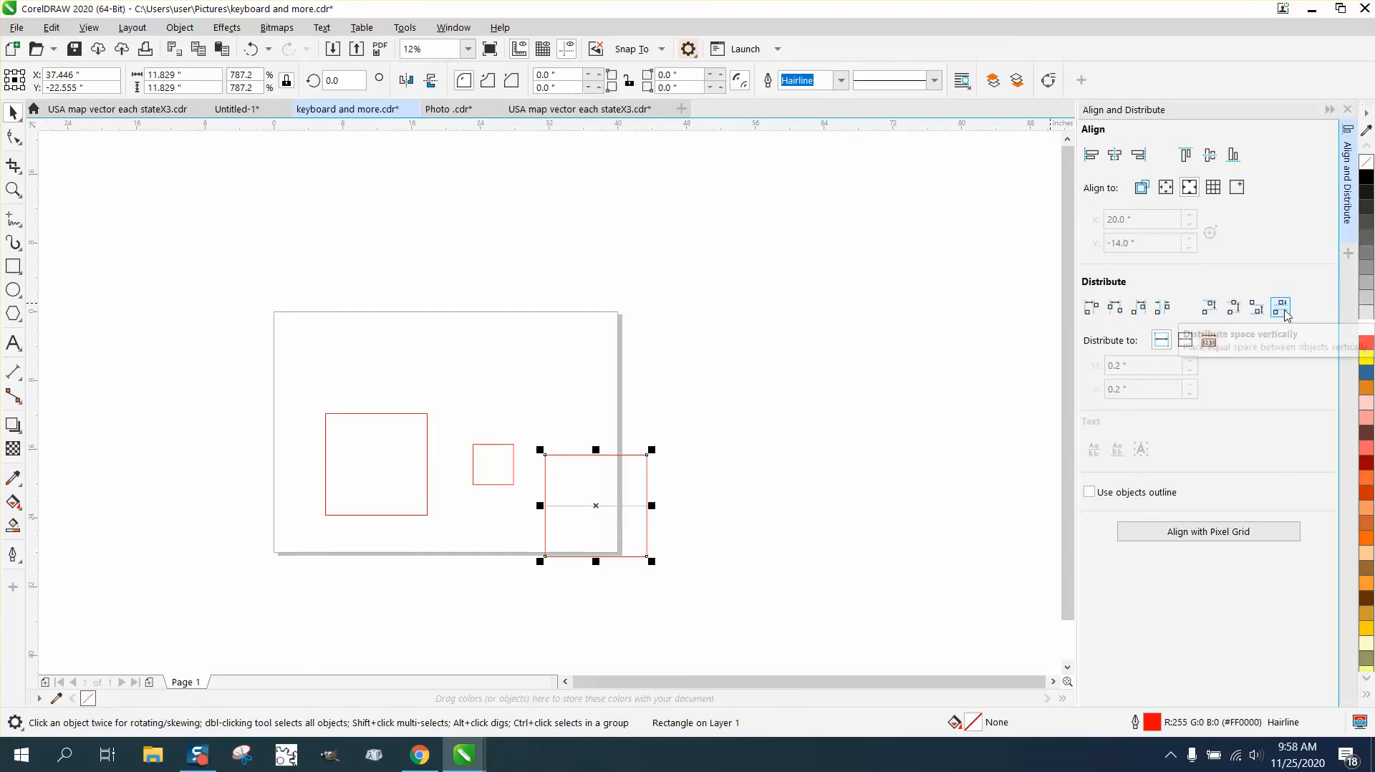
pyautogui.click(1262, 313)
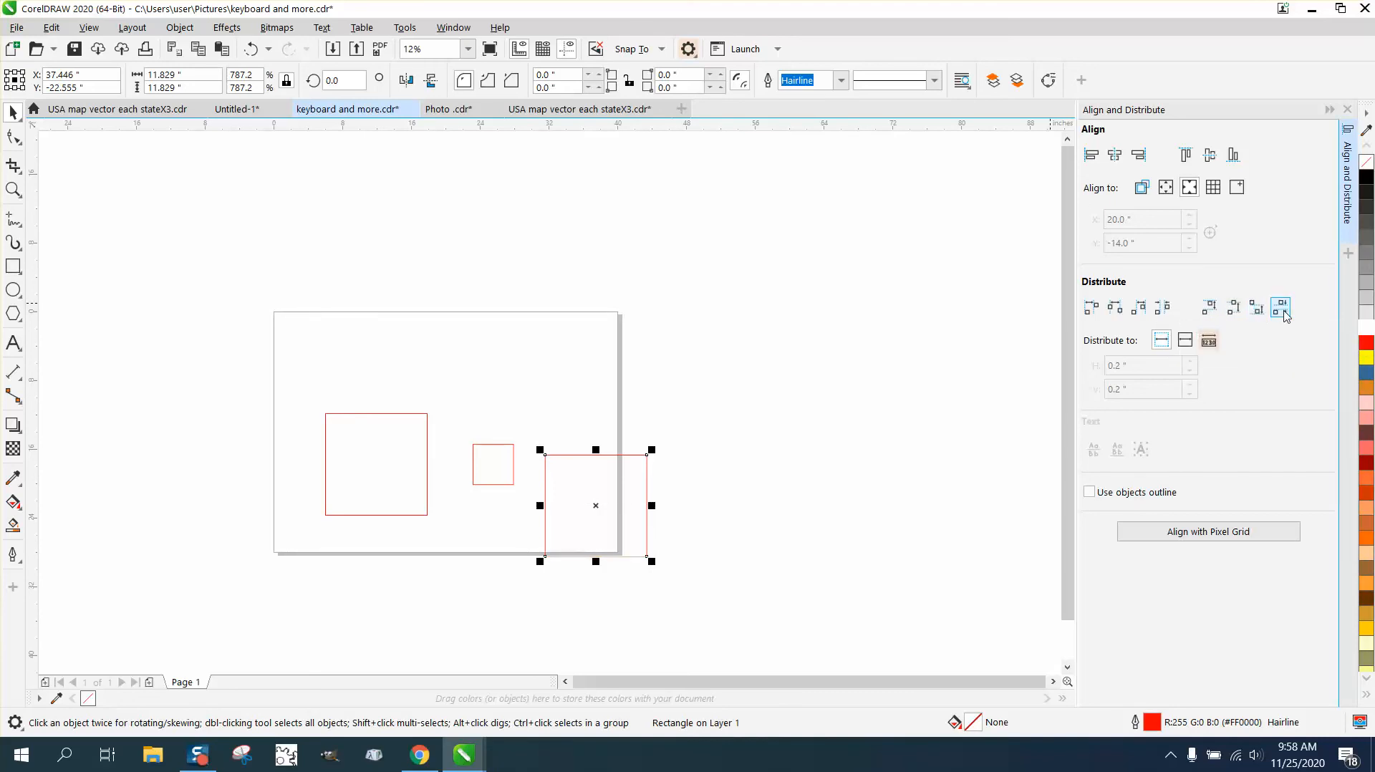
pyautogui.click(1283, 311)
# Step: Distribute all three squares vertically by their centers, by their bottom edges, and with equal vertical spacing
pyautogui.click(281, 356)
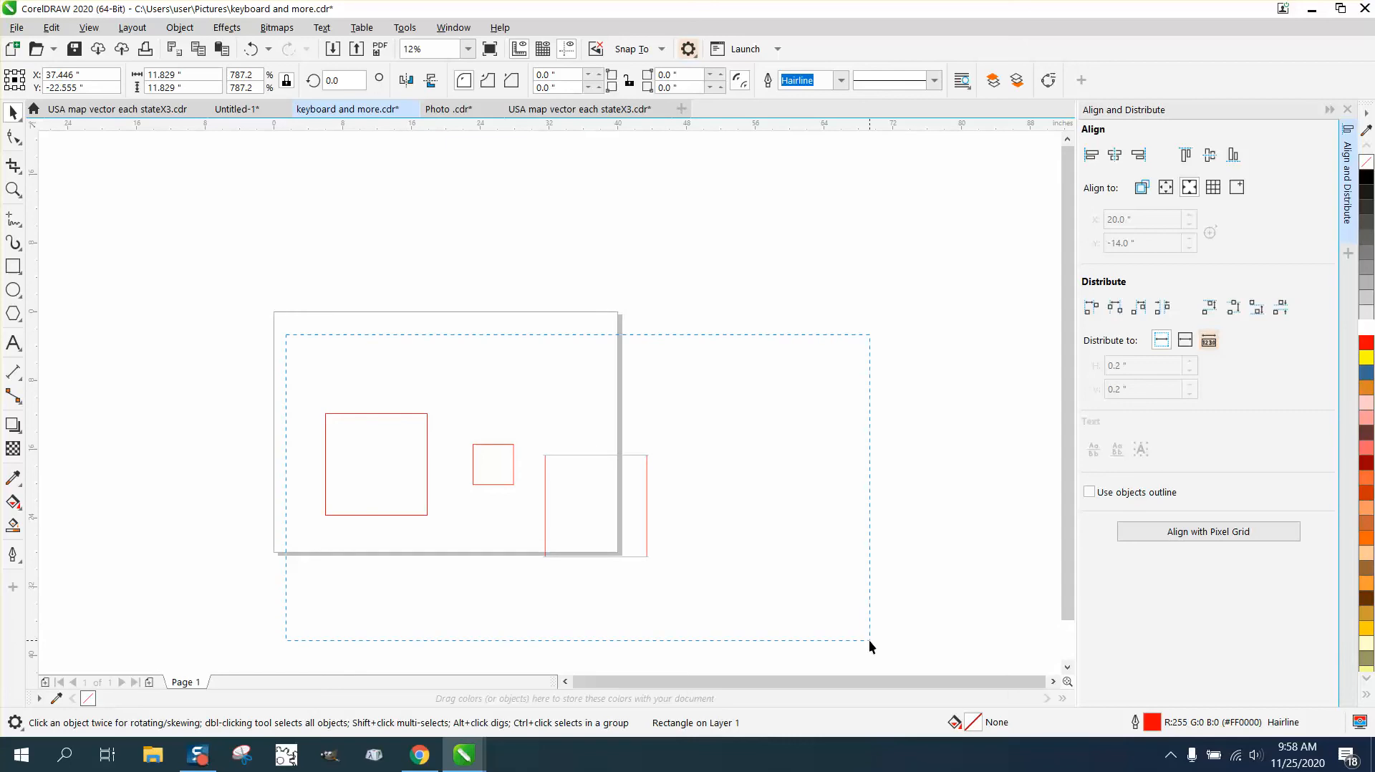
pyautogui.moveTo(870, 638); pyautogui.dragTo(869, 640)
pyautogui.click(1233, 308)
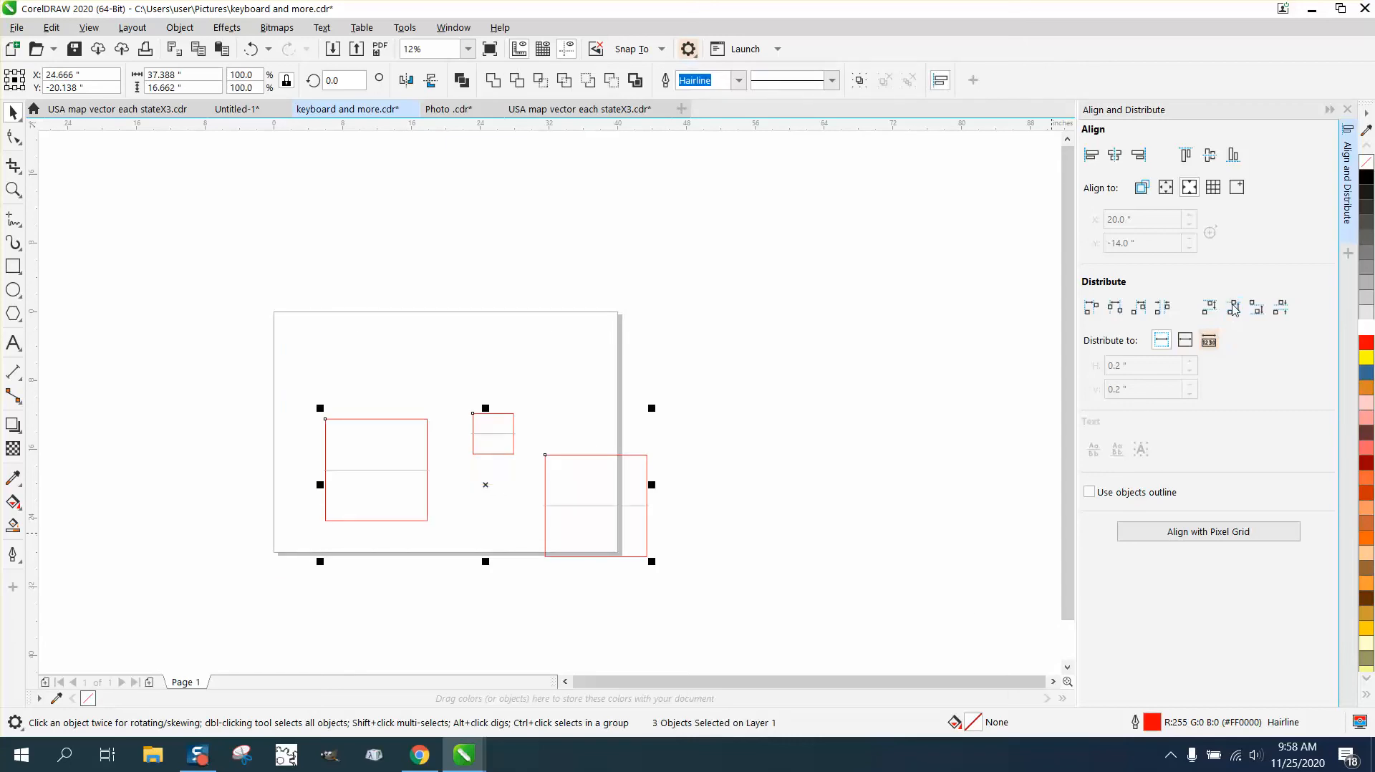
pyautogui.click(1257, 309)
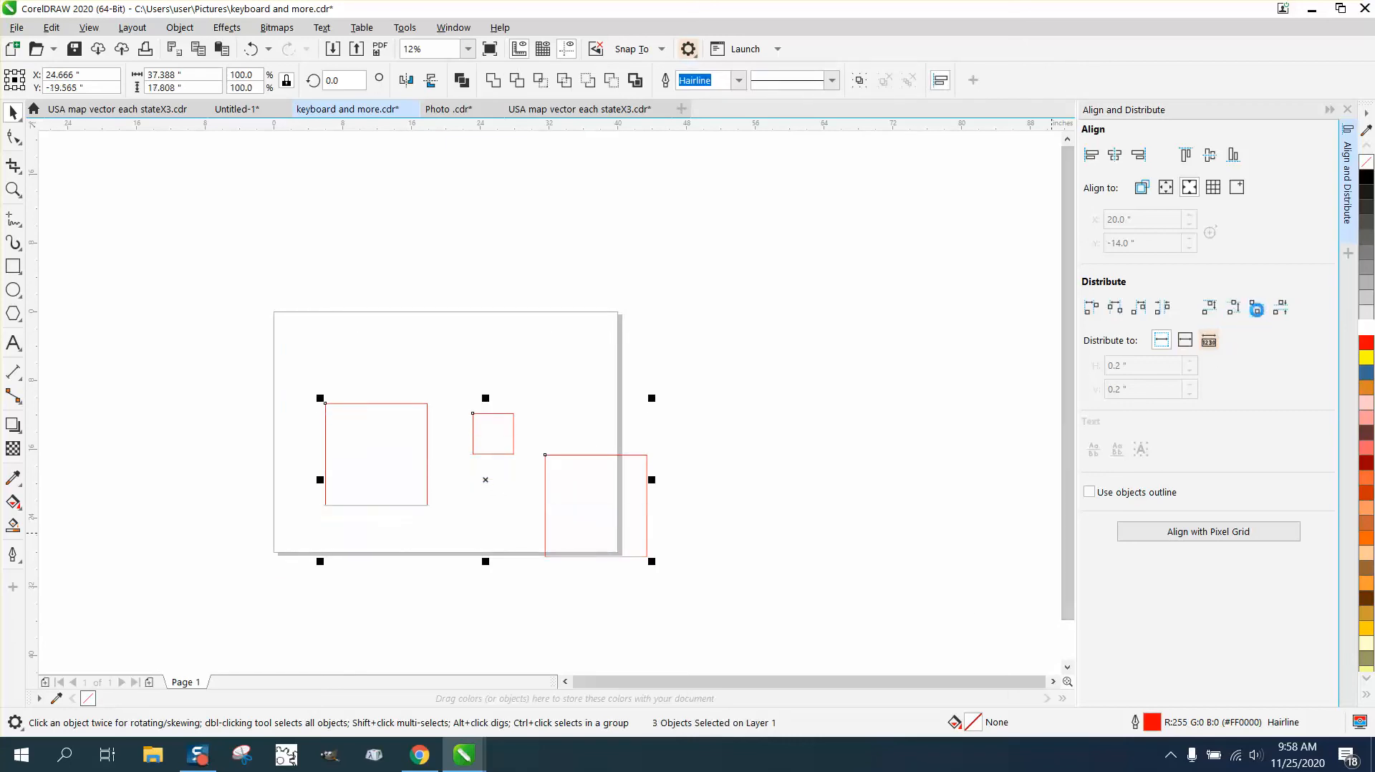
pyautogui.click(1280, 308)
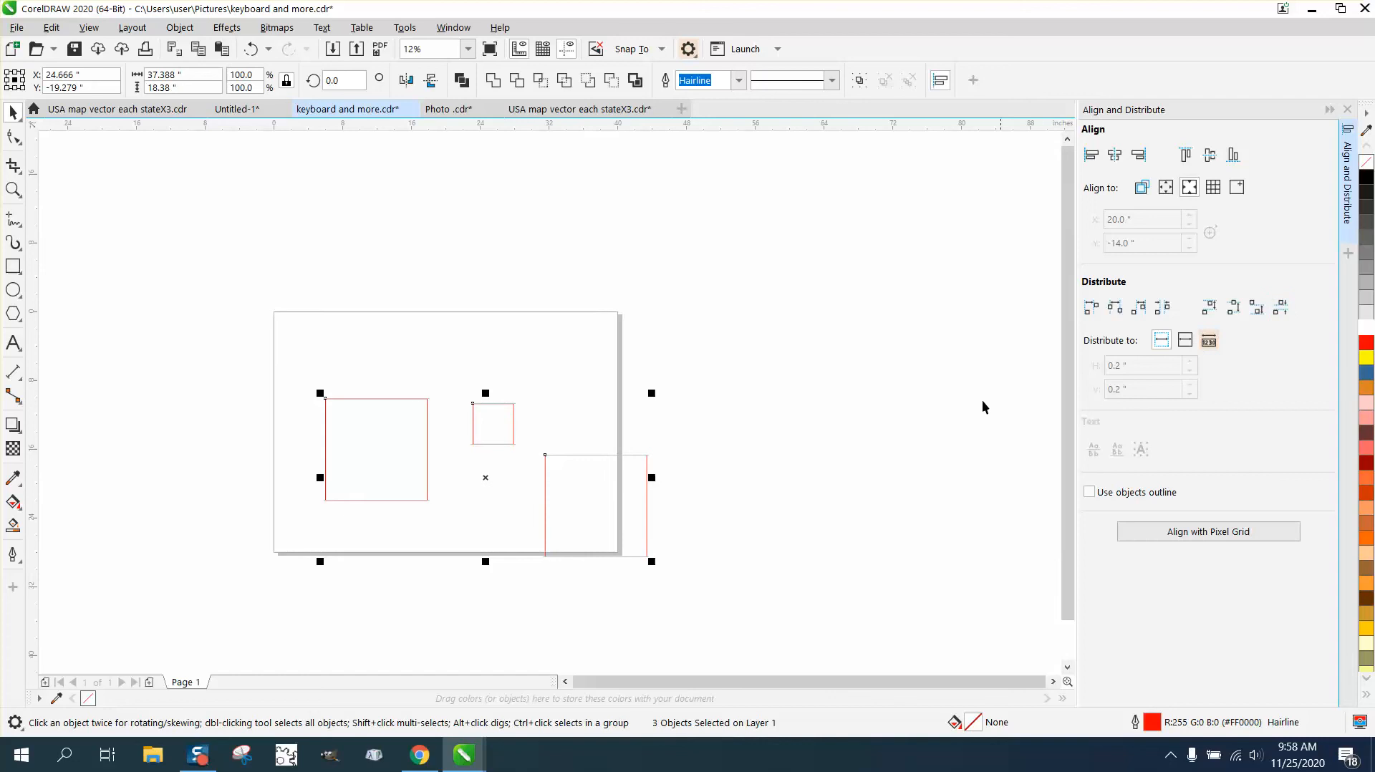
# Step: Align the three selected squares so their centers lie on one horizontal line
pyautogui.moveTo(551, 556); pyautogui.dragTo(833, 597)
pyautogui.press('e')
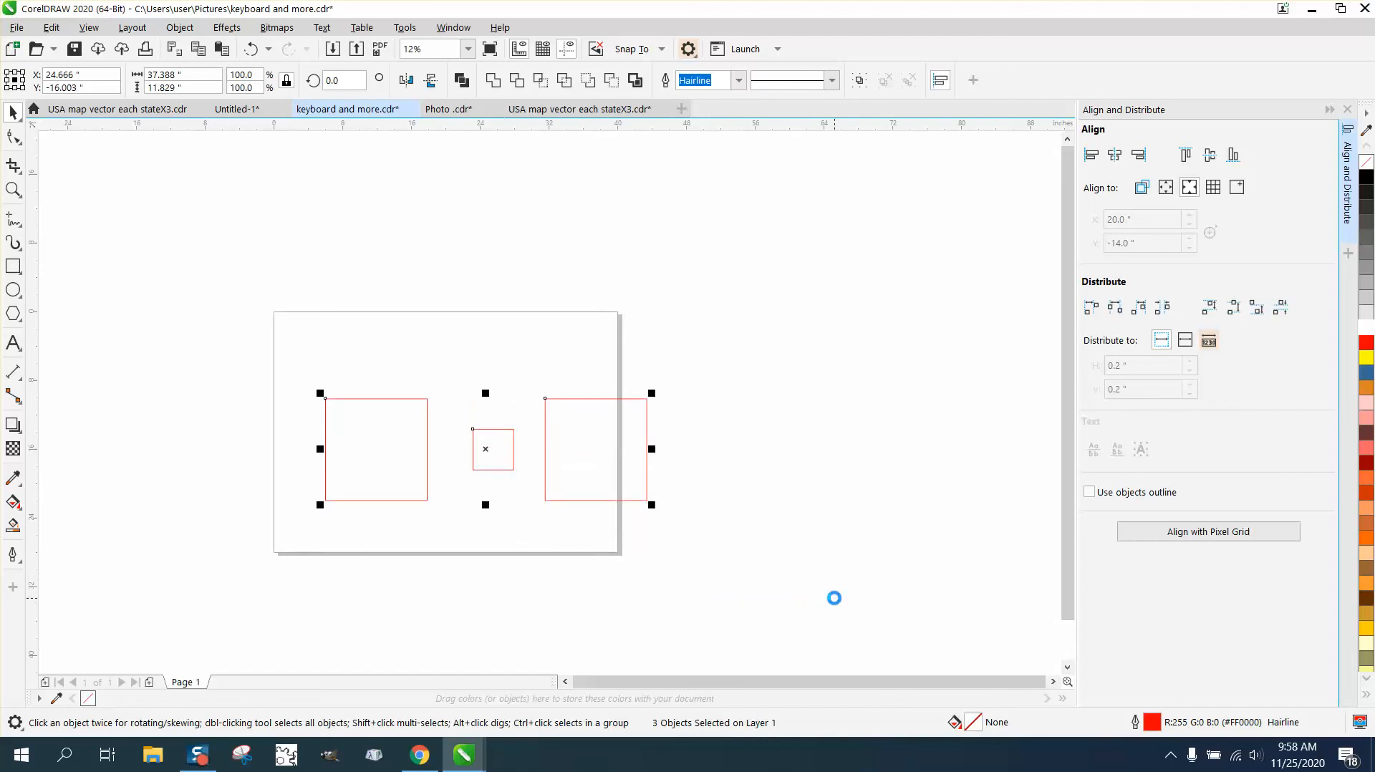
pyautogui.press('c')
# Step: Misalign the squares by moving the right one outside the page and the small one to about X 30.6 in, Y -5.5 in
pyautogui.moveTo(579, 464); pyautogui.dragTo(685, 467)
pyautogui.click(642, 411)
pyautogui.click(683, 440)
pyautogui.click(545, 386)
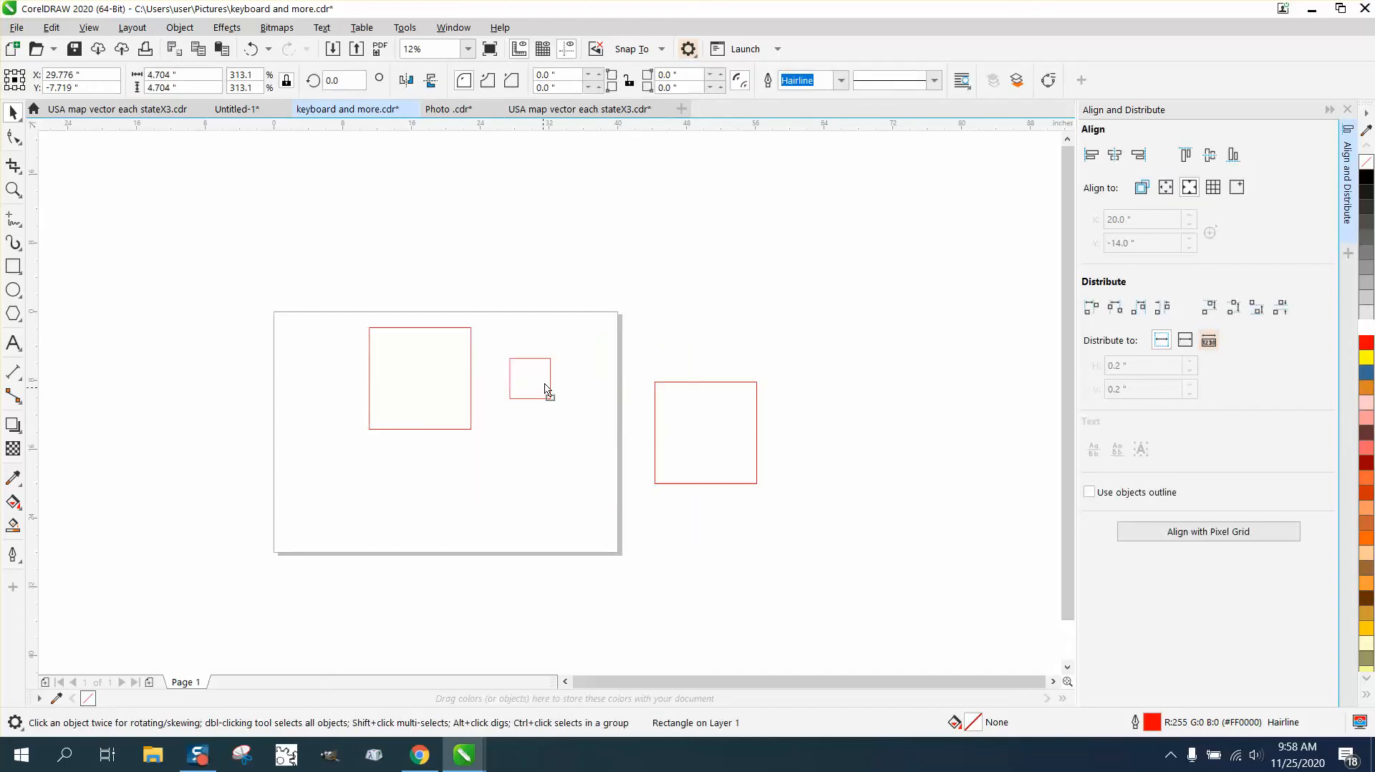
pyautogui.moveTo(545, 389); pyautogui.dragTo(552, 369)
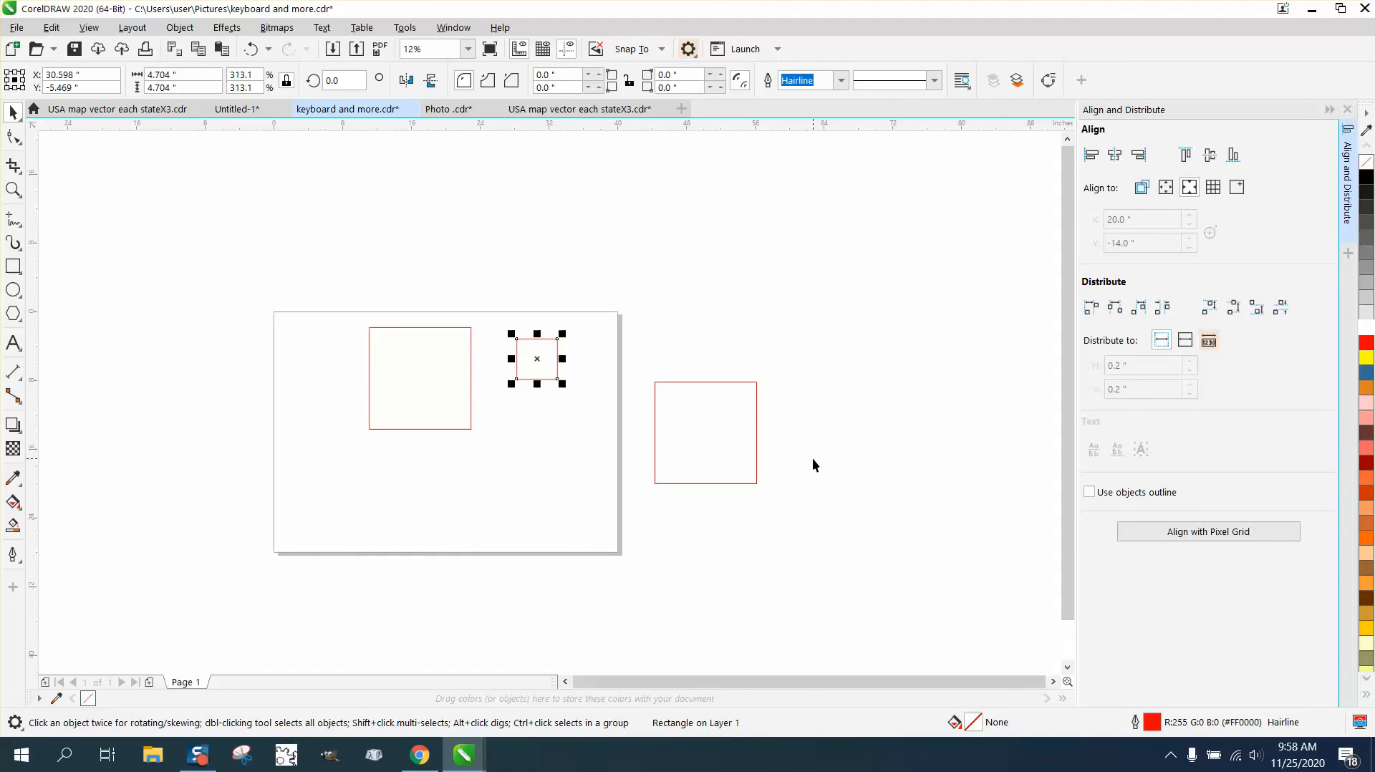
# Step: Align all three squares in one horizontal row with equal spacing, and close Align and Distribute
pyautogui.hotkey('ctrl', 'a')
pyautogui.press('e')
pyautogui.hotkey('shift', 'p')
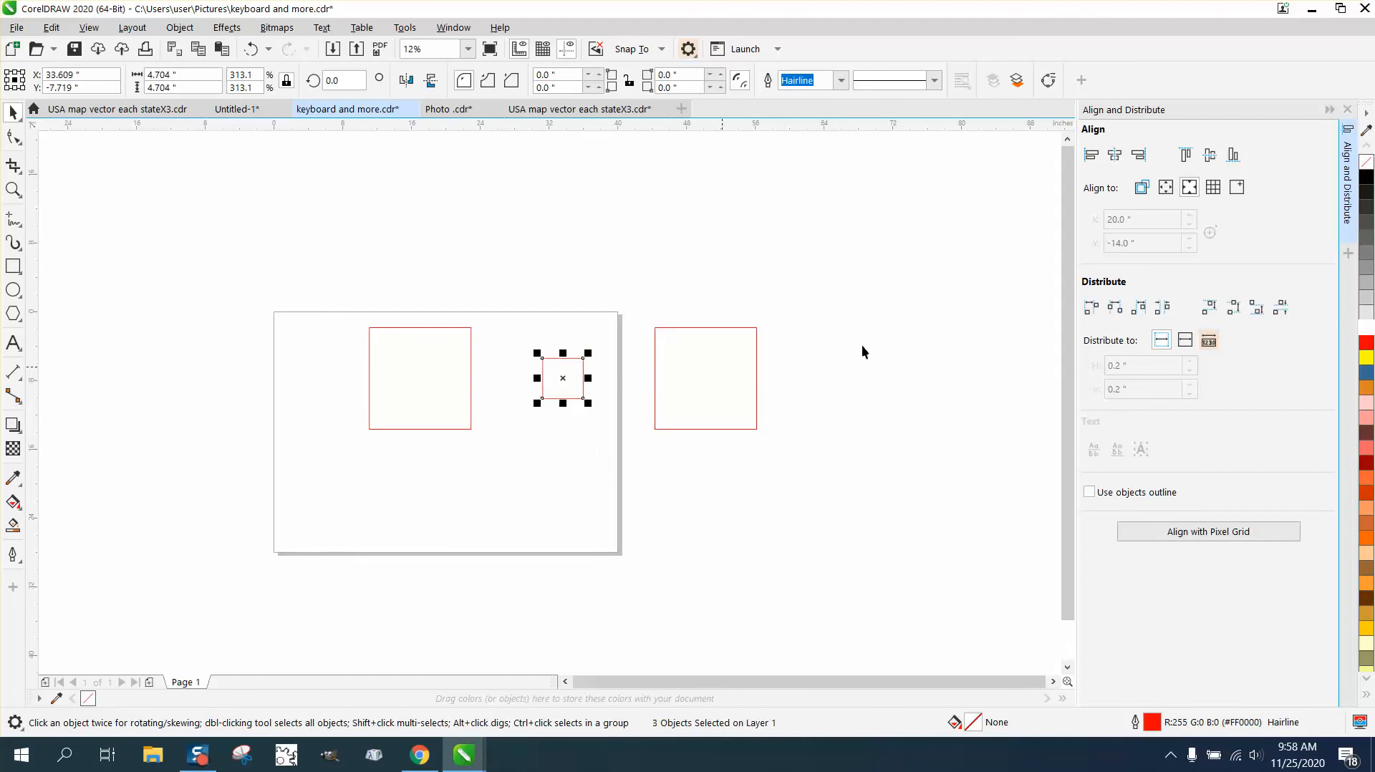
pyautogui.click(1347, 109)
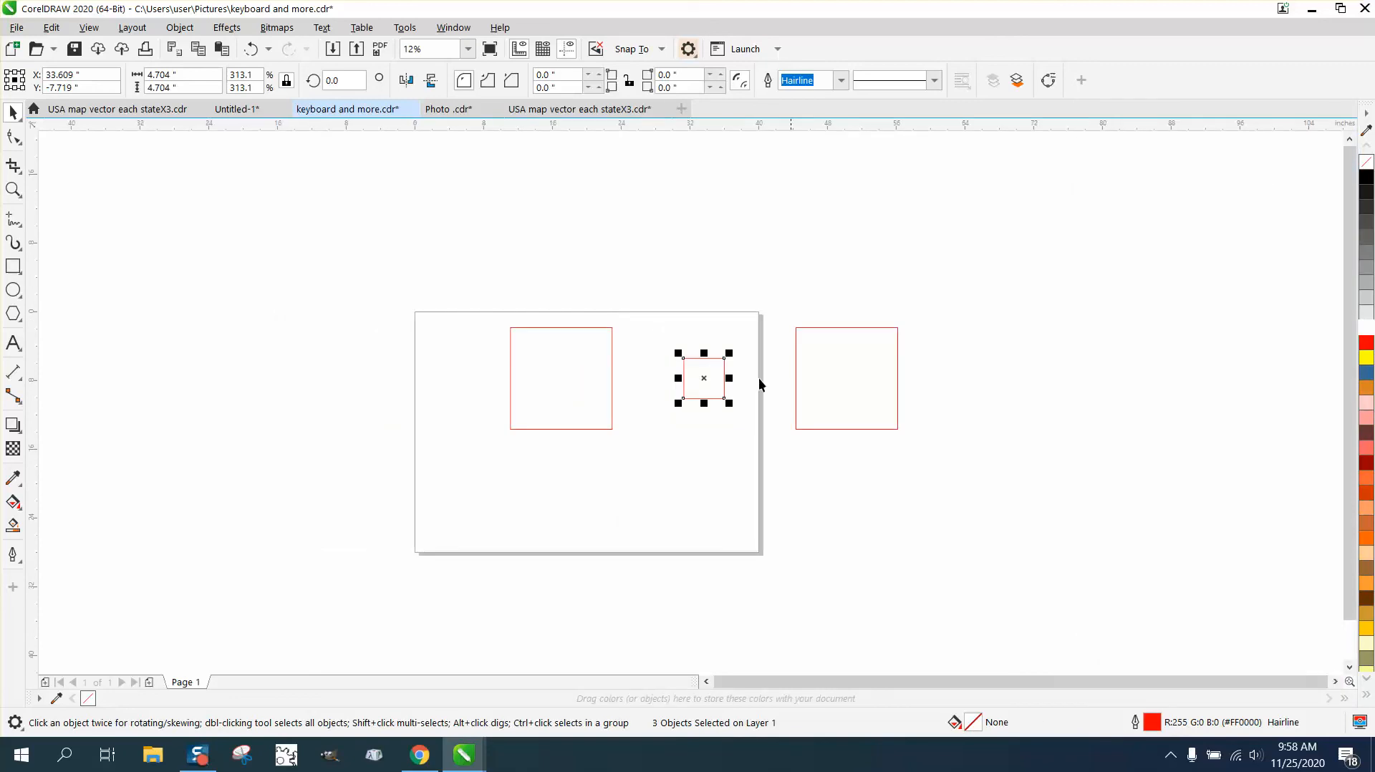